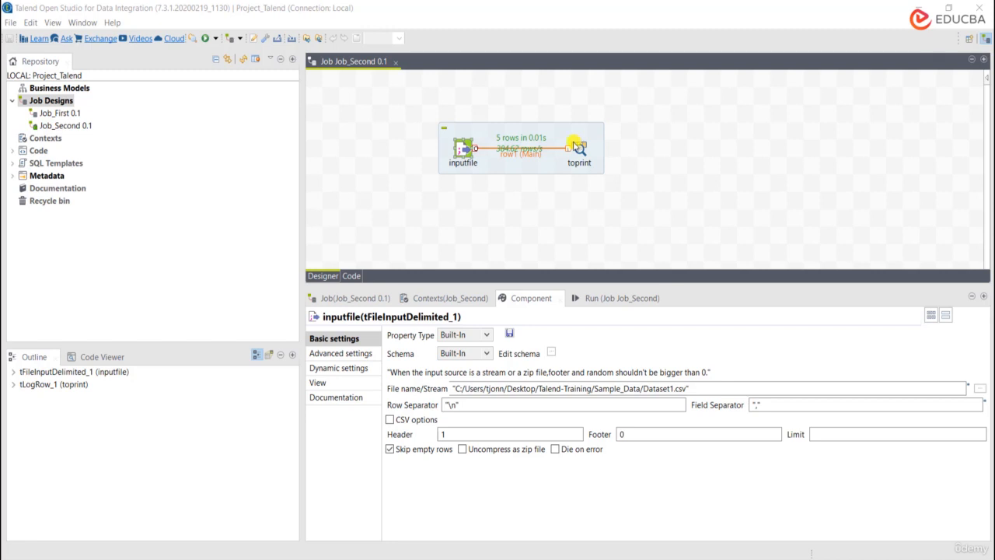
Step: Move the subjob further right on the design canvas and open the inputfile component's file path for editing
{"action": "left_click_drag", "start_coordinate": [558, 133], "coordinate": [641, 132]}
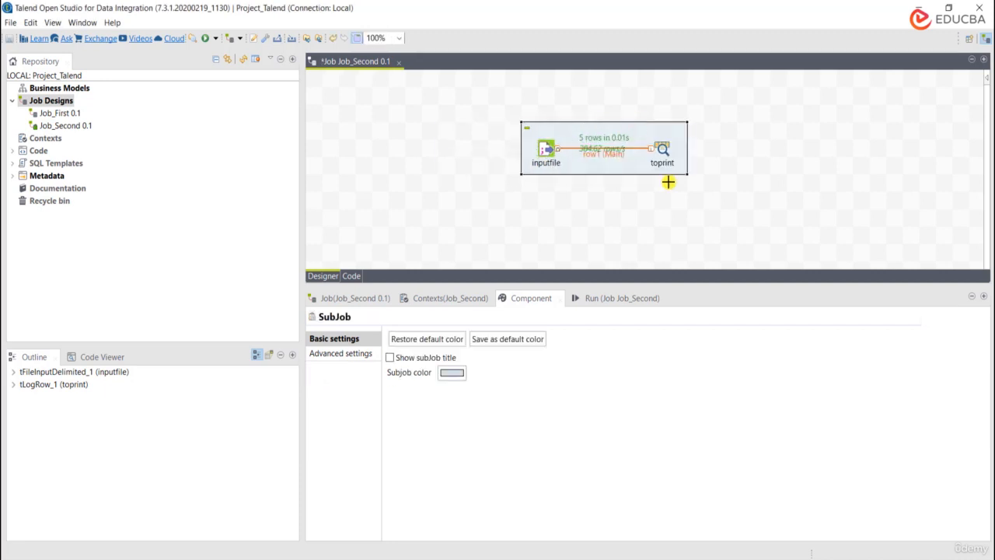
{"action": "left_click", "coordinate": [545, 152]}
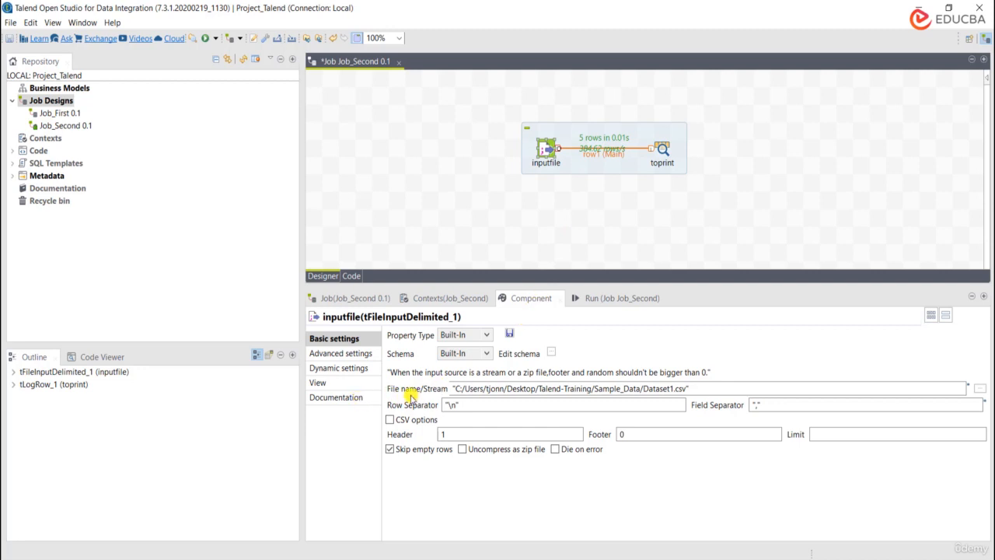
{"action": "left_click", "coordinate": [695, 388]}
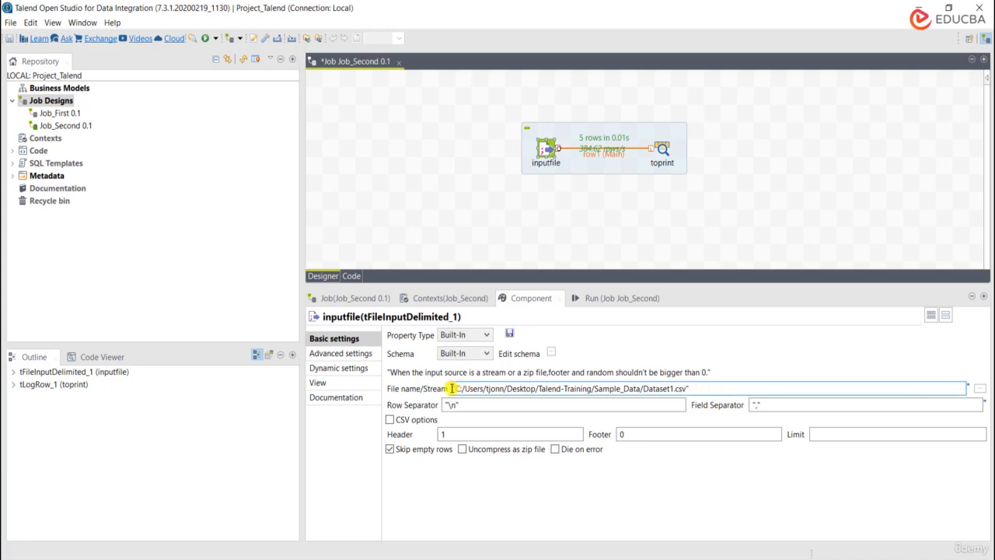
Step: Re-enter the .csv extension of Dataset1 in the input file path, keeping the path in double quotes
{"action": "left_click_drag", "start_coordinate": [453, 388], "coordinate": [505, 389]}
{"action": "left_click", "coordinate": [682, 389]}
{"action": "type", "text": ".csv"}
{"action": "left_click_drag", "start_coordinate": [687, 389], "coordinate": [455, 388]}
{"action": "left_click", "coordinate": [457, 389]}
Step: Replace the inputfile field separator with a comma enclosed in double quotes, after trying a pipe character
{"action": "left_click", "coordinate": [485, 404]}
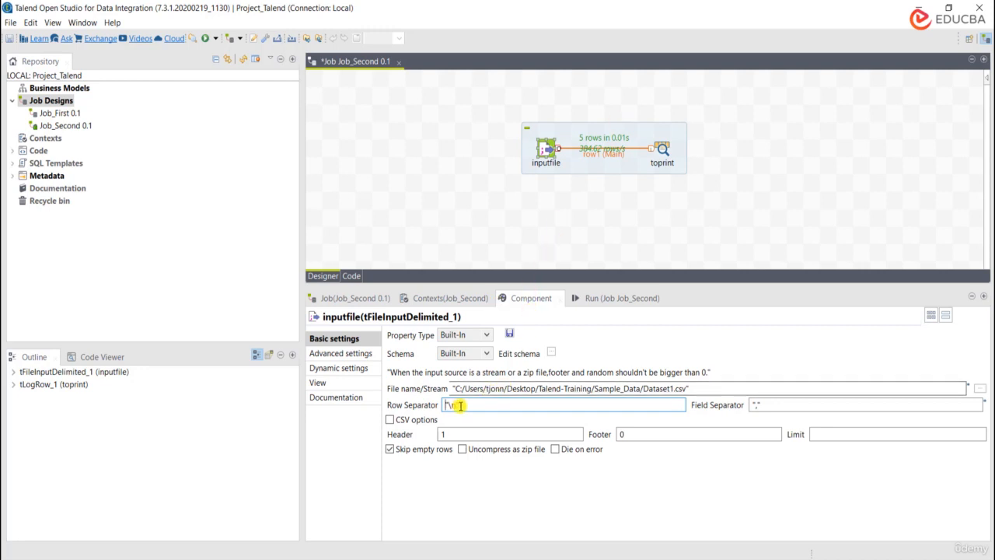
{"action": "left_click", "coordinate": [791, 402]}
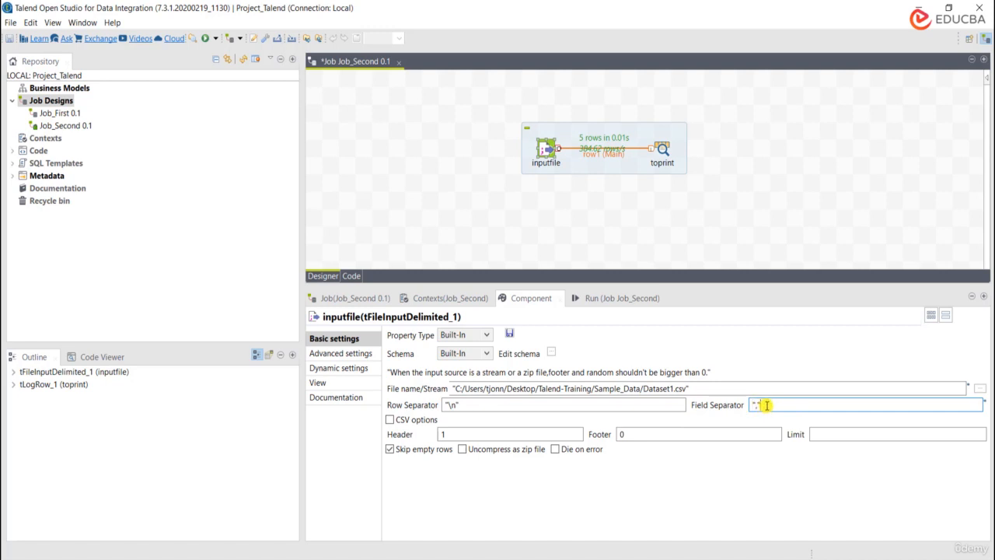
{"action": "left_click_drag", "start_coordinate": [780, 404], "coordinate": [685, 418]}
{"action": "key", "text": "BackSpace"}
{"action": "type", "text": "|"}
{"action": "key", "text": "BackSpace"}
{"action": "type", "text": "\"\""}
{"action": "key", "text": "Left"}
{"action": "type", "text": ","}
{"action": "key", "text": "BackSpace"}
{"action": "key", "text": "BackSpace"}
{"action": "key", "text": "BackSpace"}
{"action": "type", "text": "\",\""}
Step: Set the row separator to "\n" and compare it with the line breaks of Dataset1.csv in Notepad++
{"action": "left_click", "coordinate": [452, 406]}
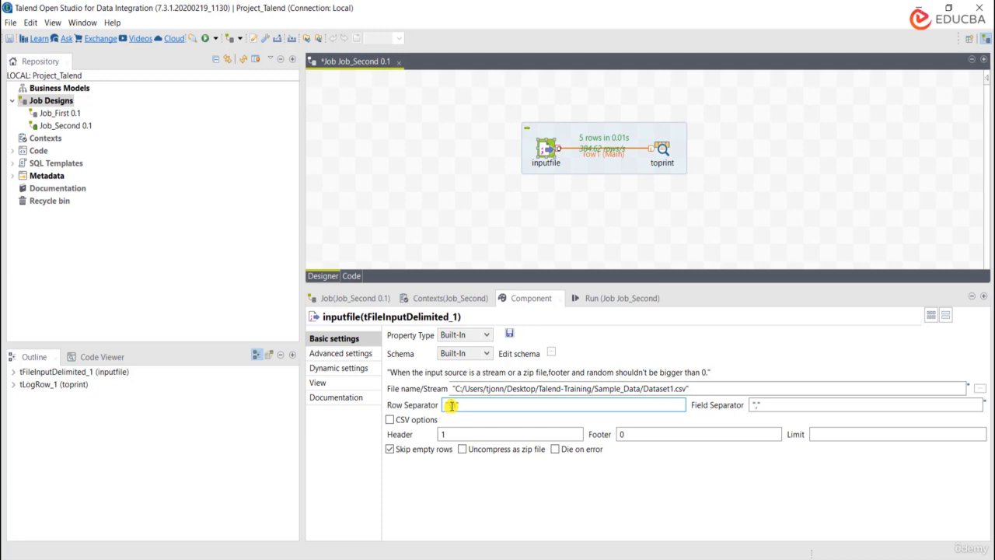
{"action": "type", "text": "\"\\n\""}
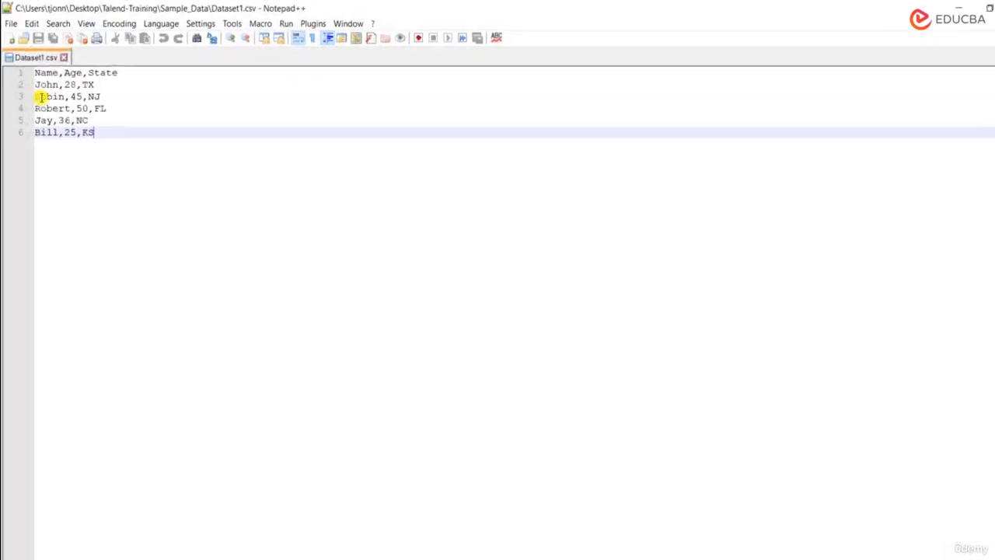
{"action": "double_click", "coordinate": [67, 170]}
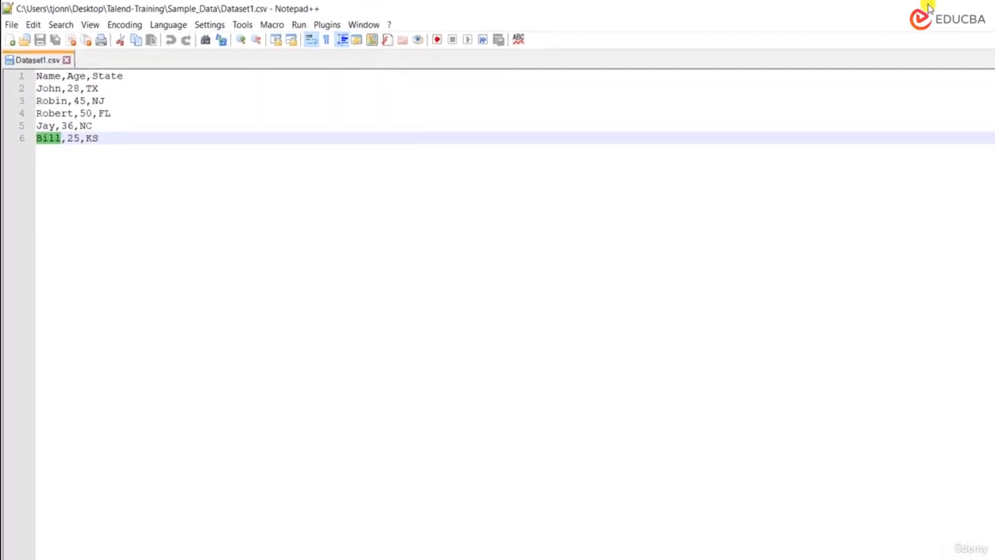
{"action": "left_click", "coordinate": [914, 6]}
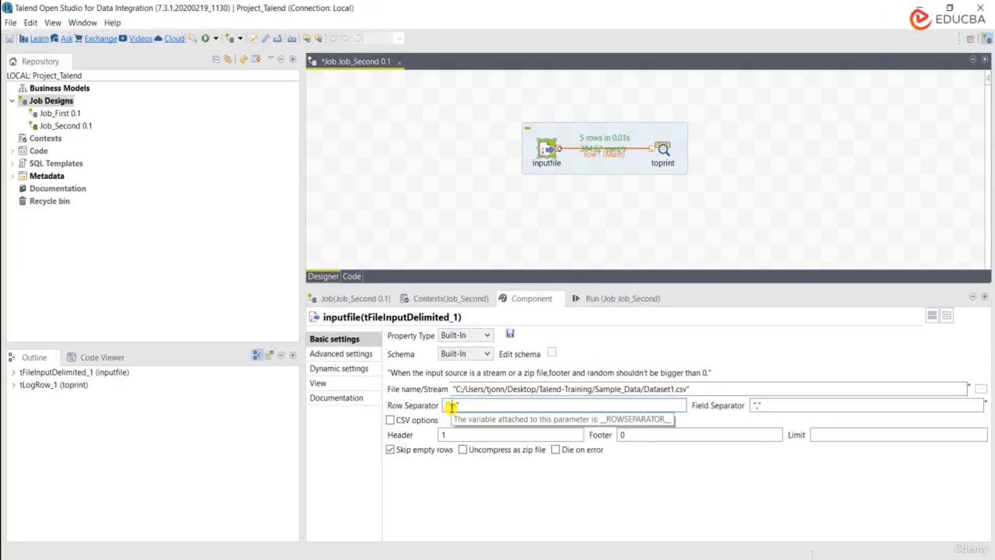
{"action": "left_click_drag", "start_coordinate": [451, 408], "coordinate": [457, 409]}
{"action": "left_click", "coordinate": [468, 408]}
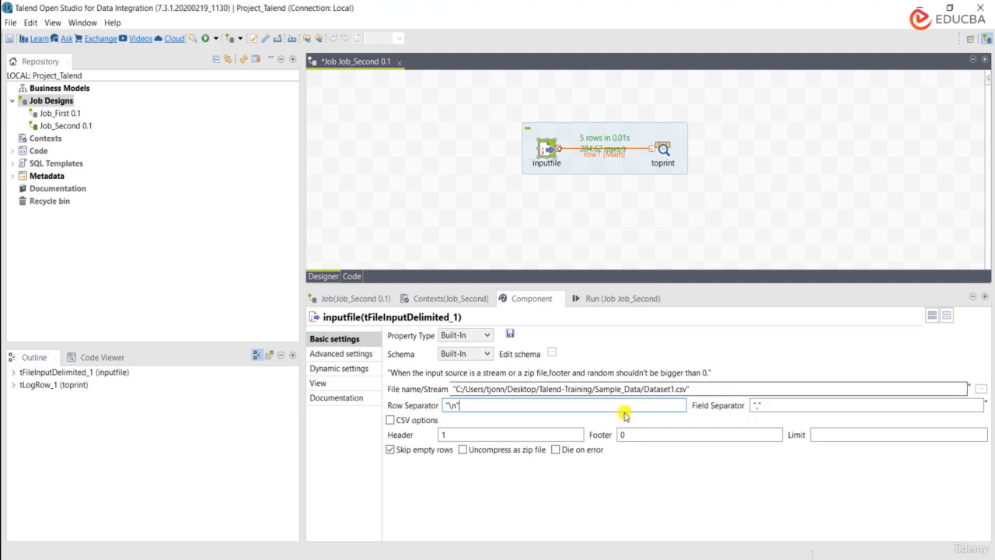
Step: Set the number of header rows to 1 for the inputfile component
{"action": "left_click", "coordinate": [446, 434]}
{"action": "key", "text": "BackSpace"}
{"action": "type", "text": "1"}
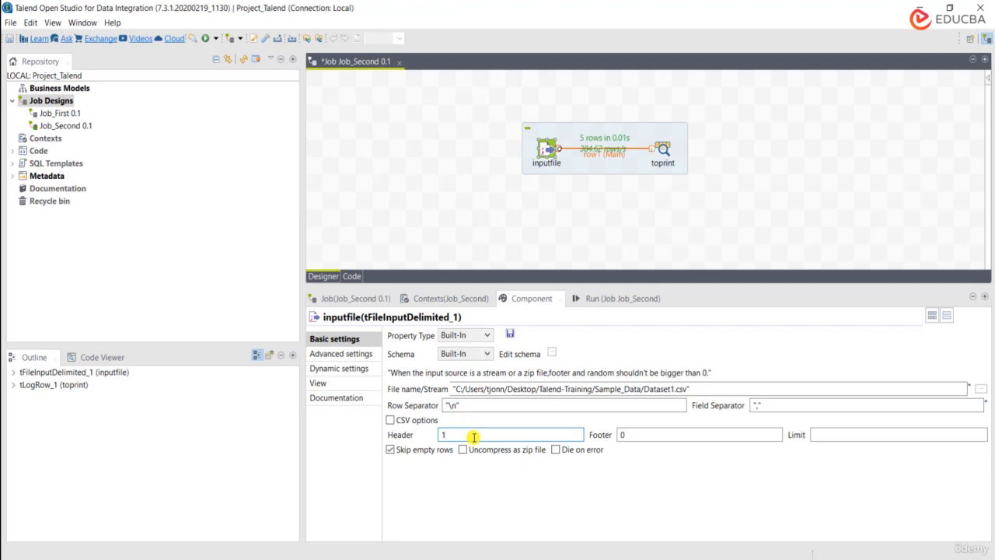
Step: Examine the column titles in the first line of Dataset1.csv in Notepad++ and compare them with inputfile's header setting in Talend
{"action": "left_click", "coordinate": [511, 557]}
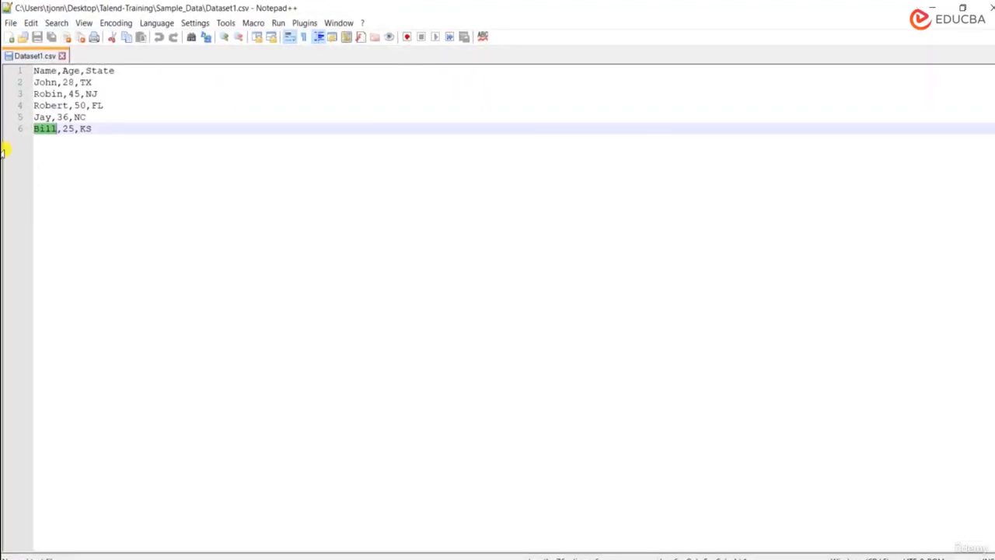
{"action": "double_click", "coordinate": [44, 71]}
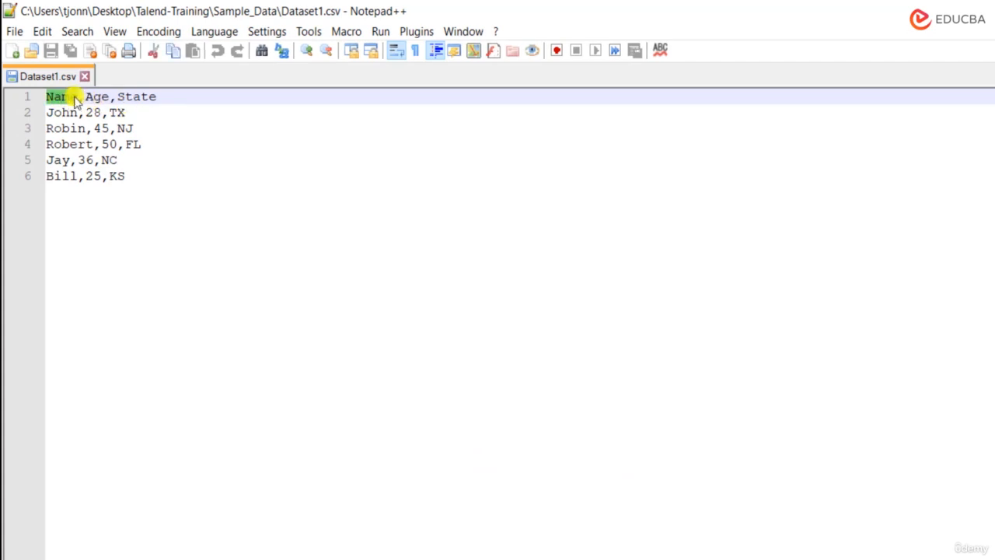
{"action": "double_click", "coordinate": [98, 95]}
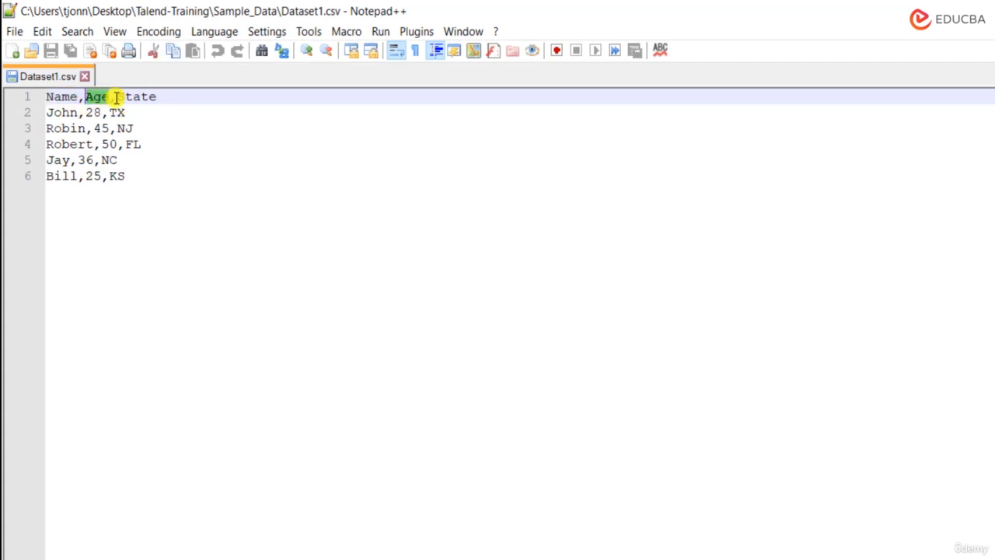
{"action": "double_click", "coordinate": [138, 96]}
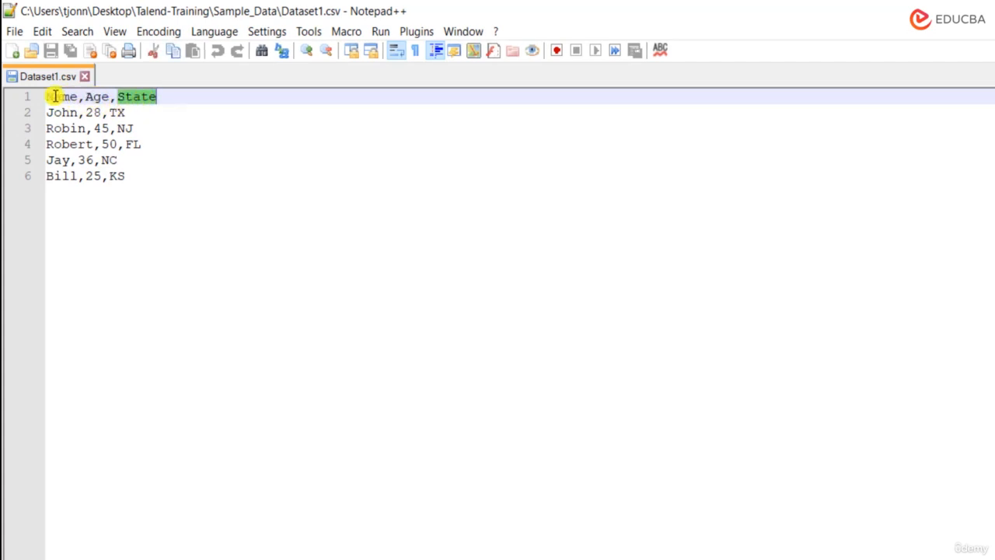
{"action": "left_click_drag", "start_coordinate": [45, 96], "coordinate": [165, 97]}
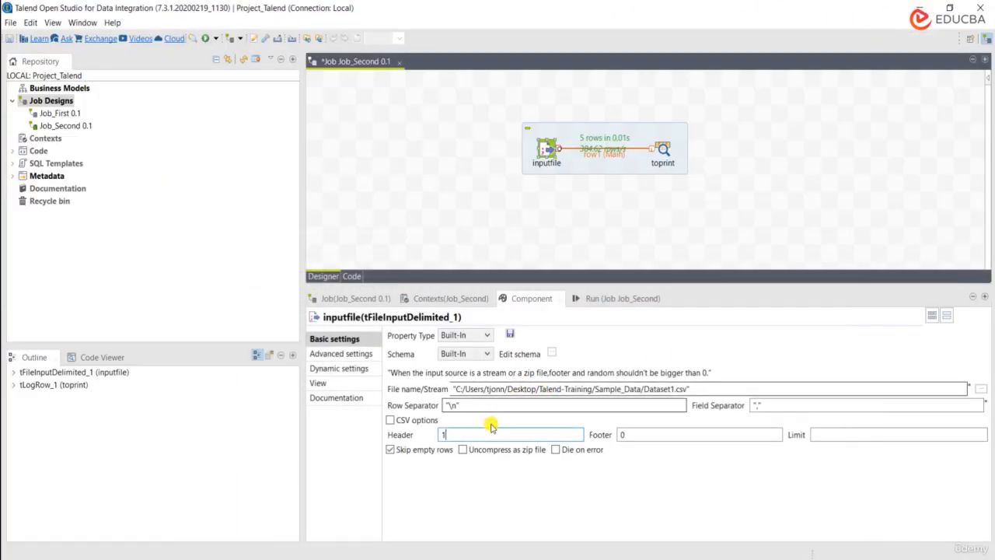
{"action": "double_click", "coordinate": [457, 436]}
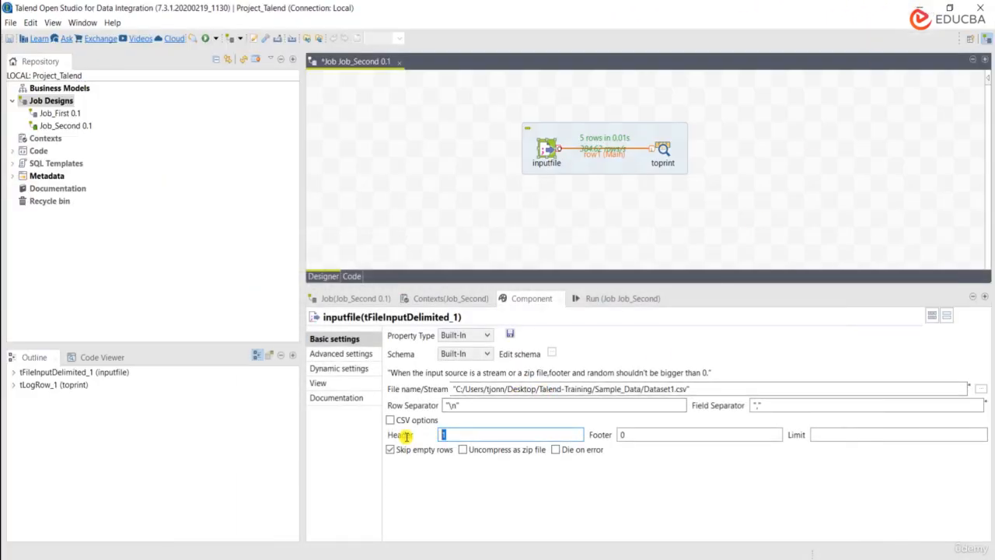
{"action": "left_click", "coordinate": [449, 436]}
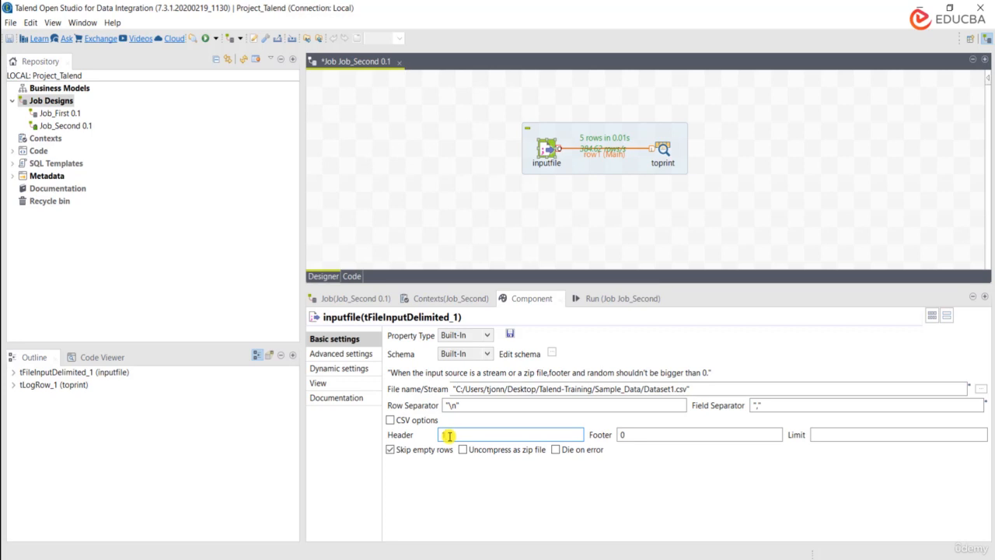
Step: Check the first and last data rows of Dataset1.csv in Notepad++ and set inputfile's row limit to 3 in Talend
{"action": "left_click", "coordinate": [659, 436]}
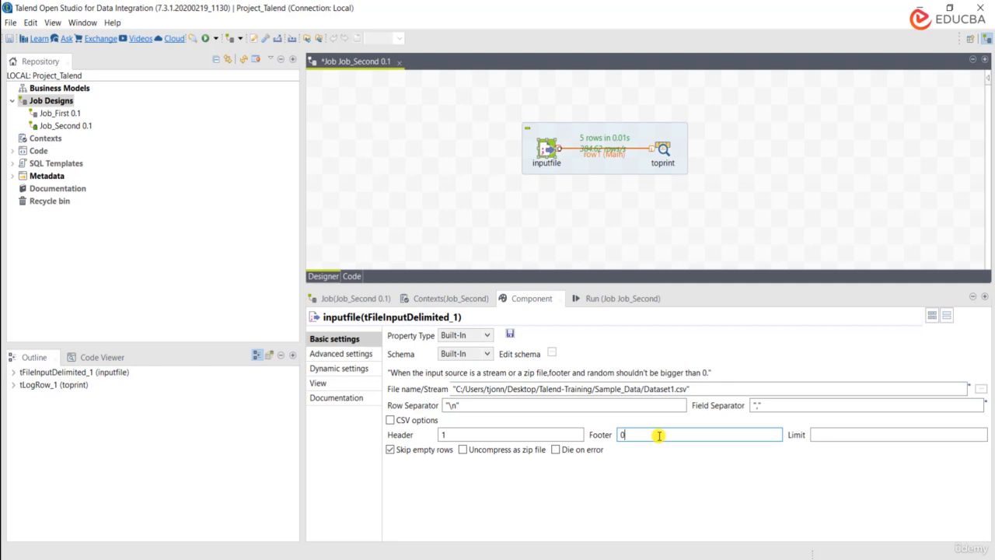
{"action": "left_click", "coordinate": [832, 434]}
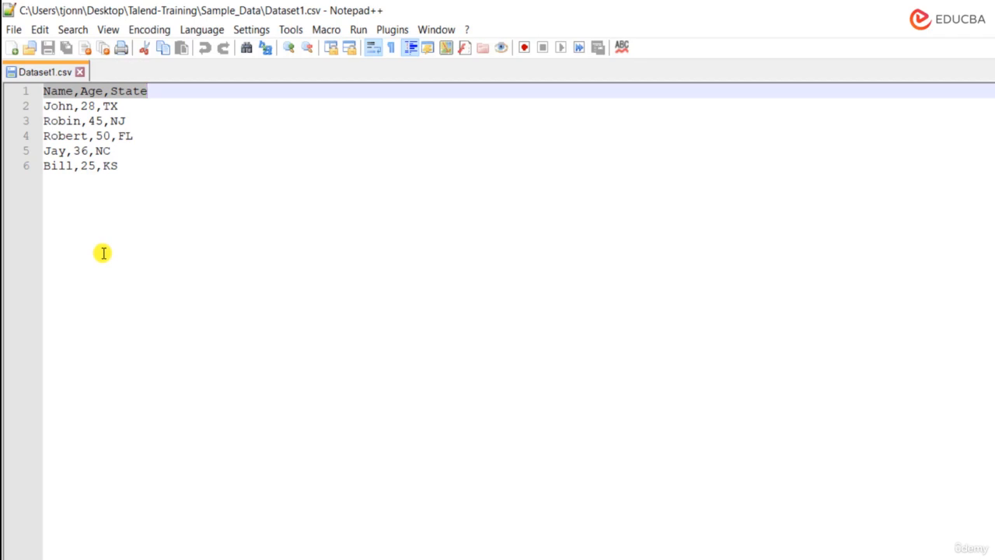
{"action": "left_click", "coordinate": [930, 6]}
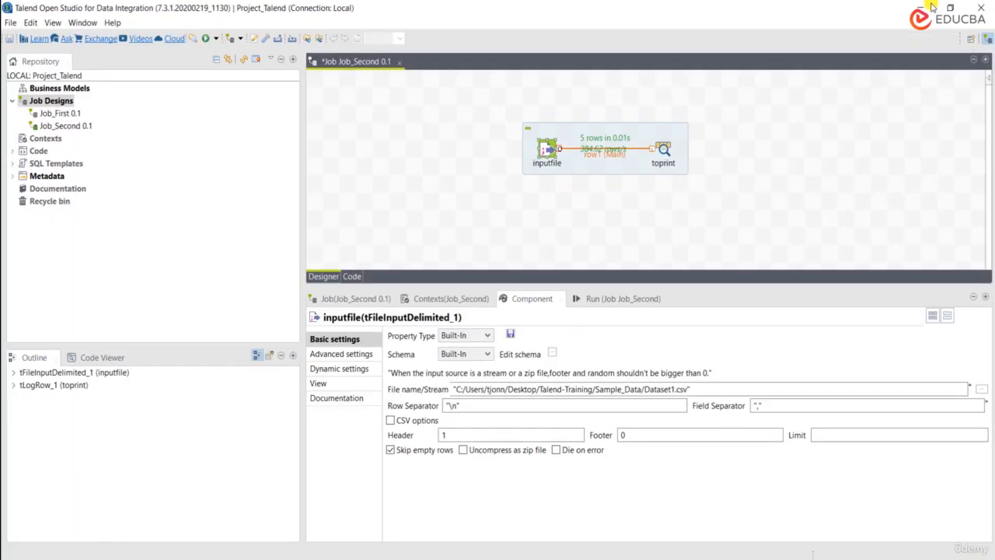
{"action": "left_click", "coordinate": [827, 437]}
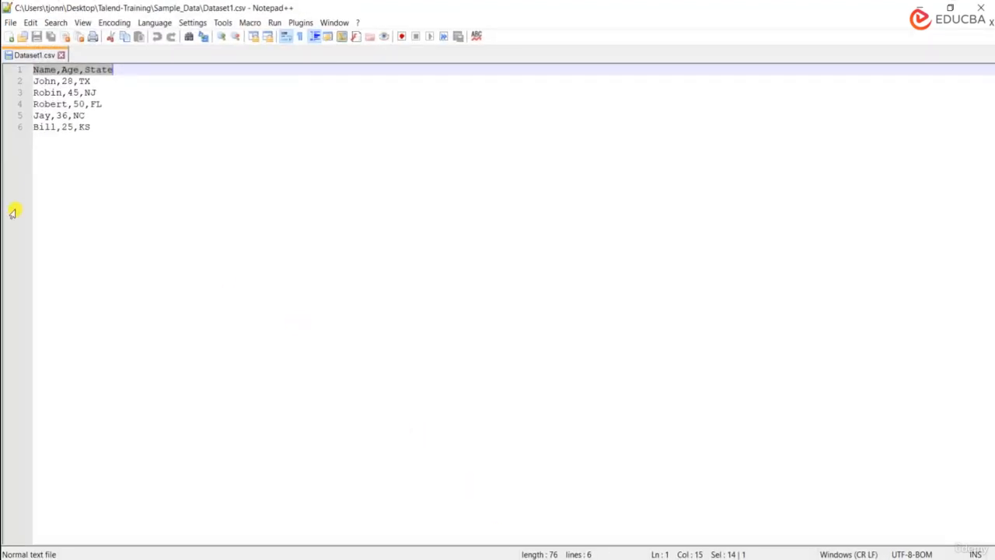
{"action": "double_click", "coordinate": [37, 81]}
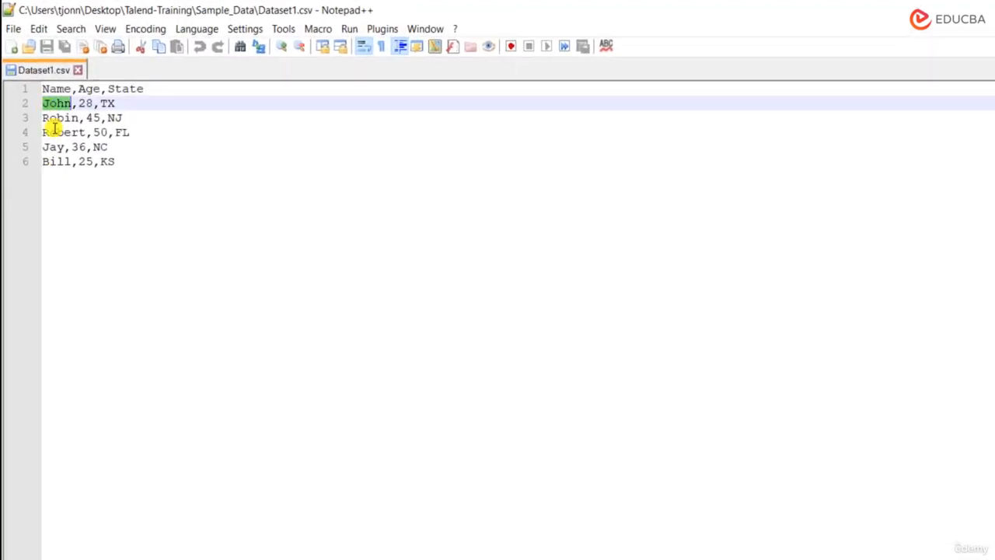
{"action": "double_click", "coordinate": [49, 162]}
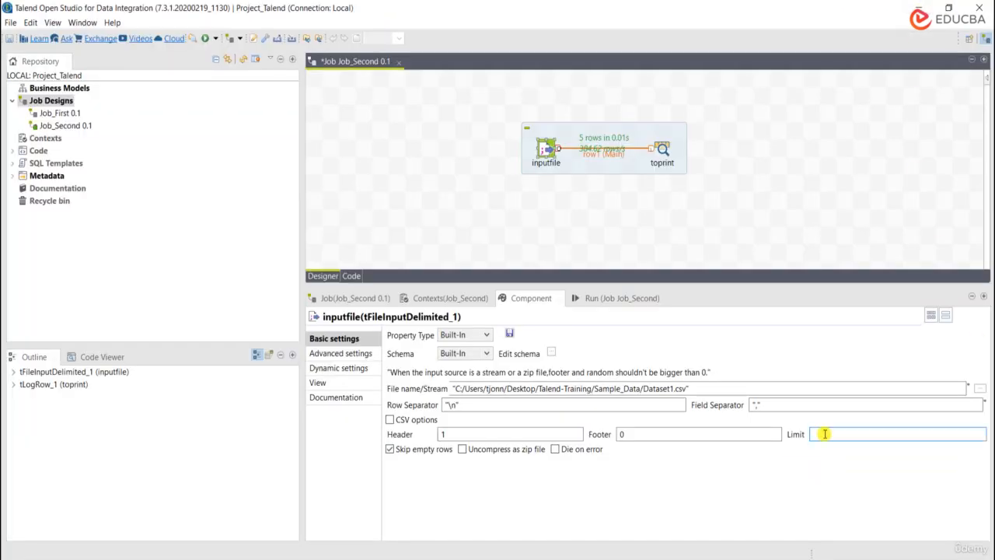
{"action": "type", "text": "4"}
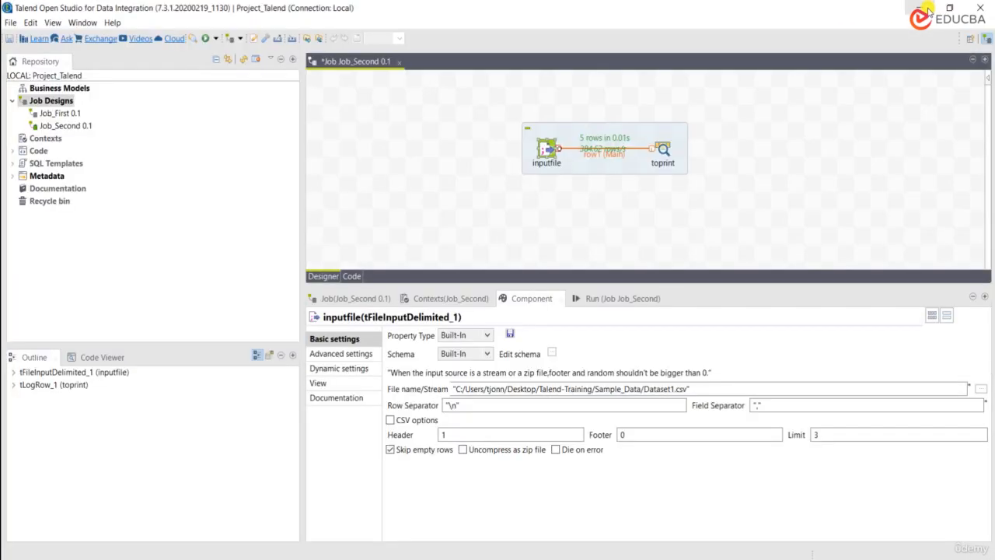
{"action": "left_click", "coordinate": [865, 432]}
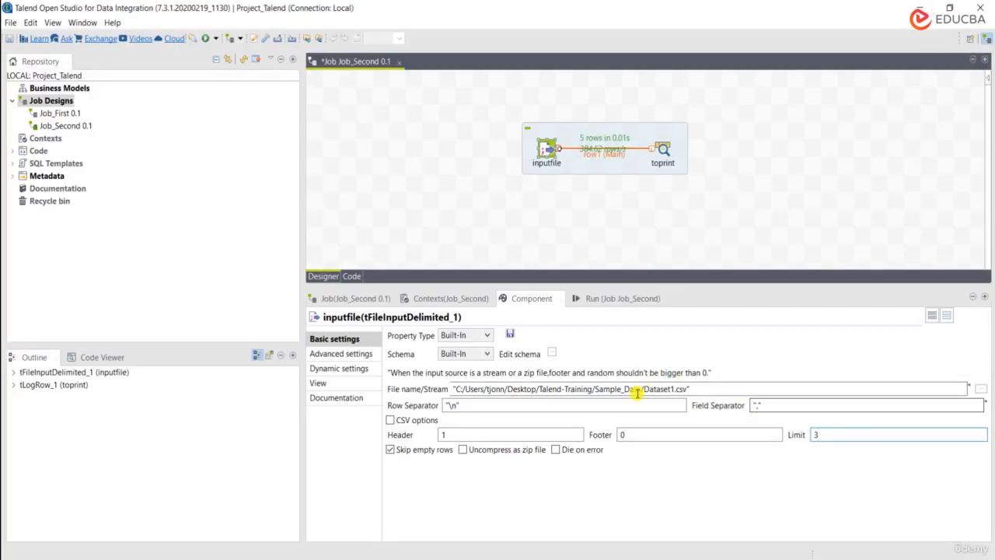
Step: Clear the previous console output of Job_Second and run the job
{"action": "left_click", "coordinate": [601, 299]}
{"action": "left_click", "coordinate": [520, 423]}
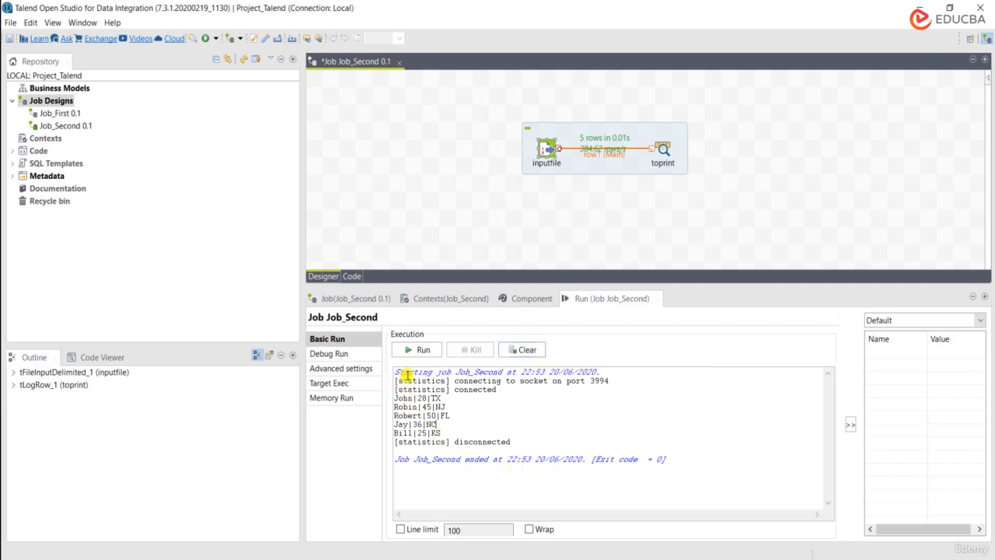
{"action": "left_click", "coordinate": [525, 349]}
{"action": "left_click", "coordinate": [401, 354]}
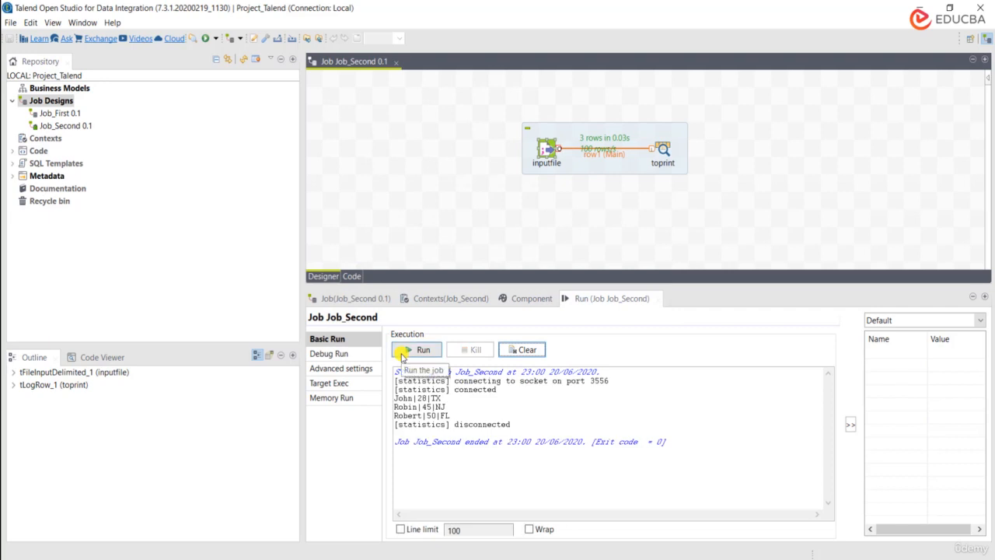
Step: Examine which records the Job_Second run prints in the execution console
{"action": "double_click", "coordinate": [412, 405]}
{"action": "left_click", "coordinate": [415, 418]}
{"action": "double_click", "coordinate": [412, 416]}
{"action": "double_click", "coordinate": [405, 407]}
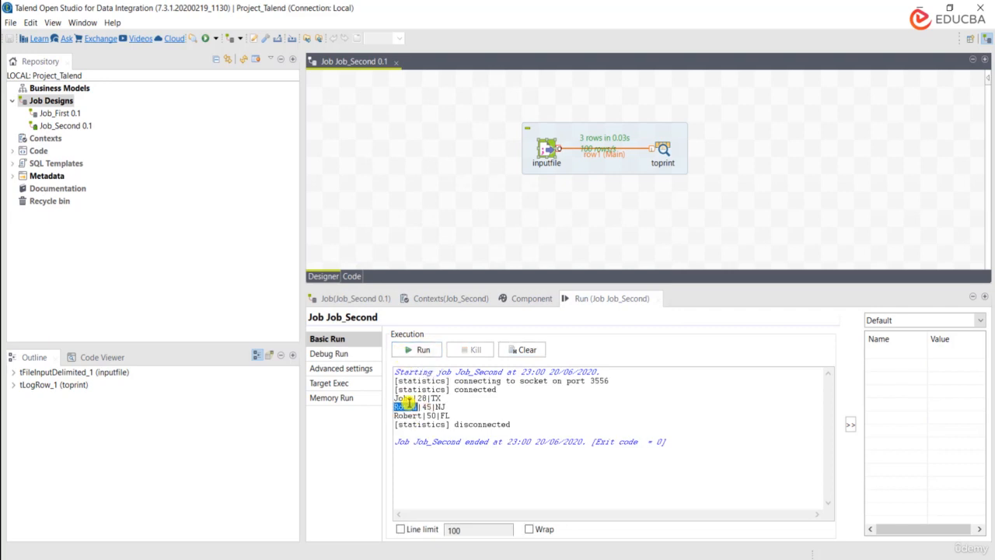
{"action": "double_click", "coordinate": [405, 398]}
{"action": "double_click", "coordinate": [407, 416]}
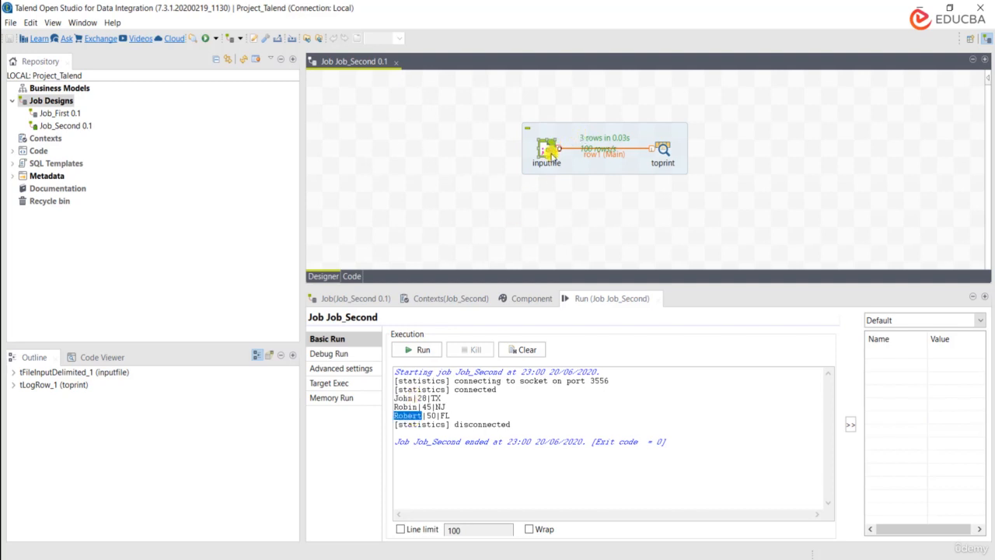
Step: Return to the inputfile component's basic settings and re-enter 3 as the row limit
{"action": "left_click", "coordinate": [527, 299]}
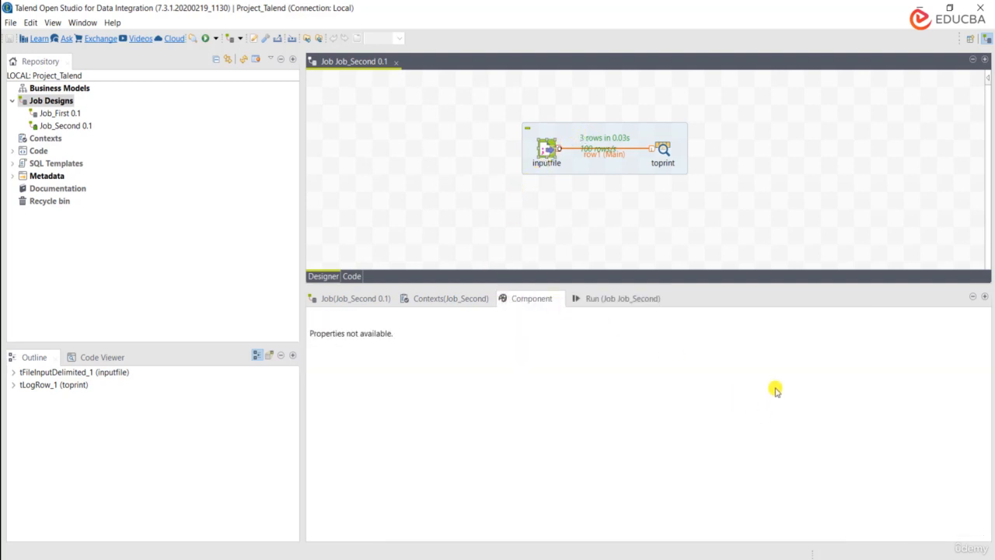
{"action": "left_click", "coordinate": [546, 151]}
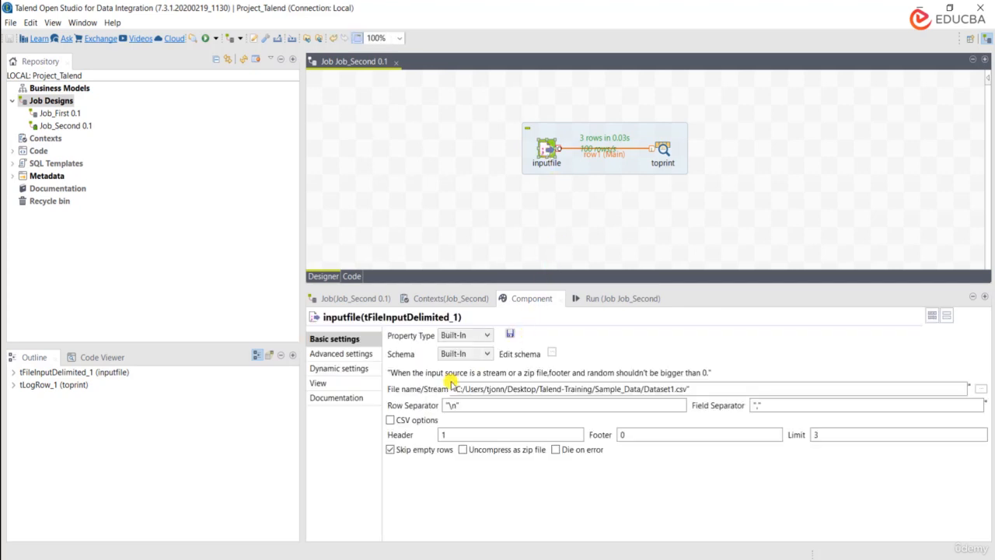
{"action": "left_click", "coordinate": [819, 435]}
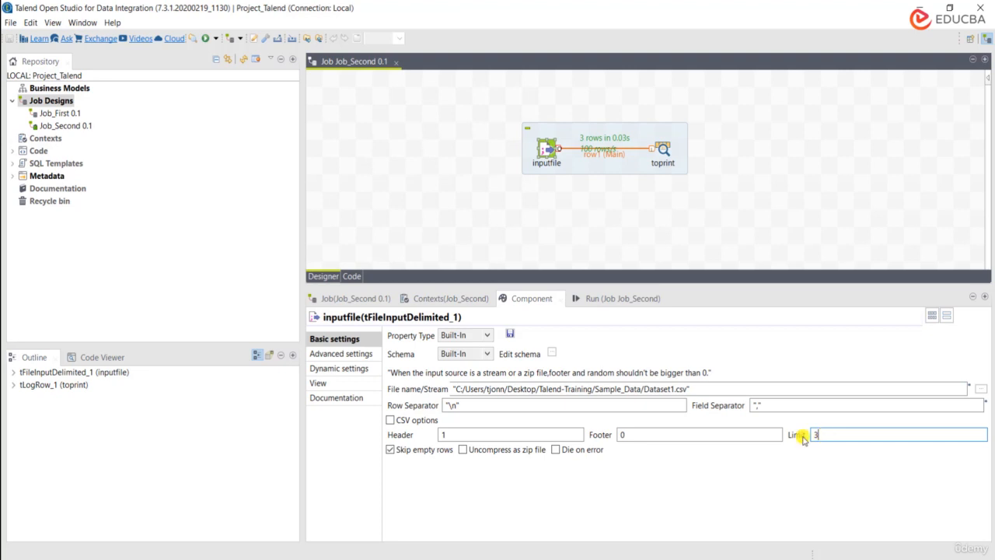
{"action": "key", "text": "BackSpace"}
{"action": "type", "text": "3"}
Step: Review the printed records in Job_Second's run output again against the row limit
{"action": "left_click", "coordinate": [612, 298]}
{"action": "double_click", "coordinate": [403, 398]}
{"action": "double_click", "coordinate": [410, 406]}
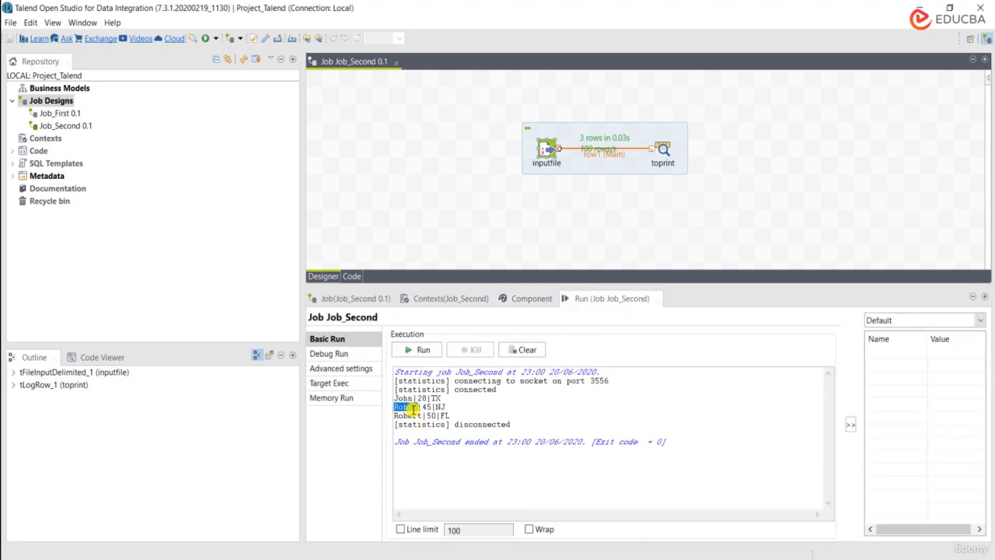
{"action": "double_click", "coordinate": [414, 416]}
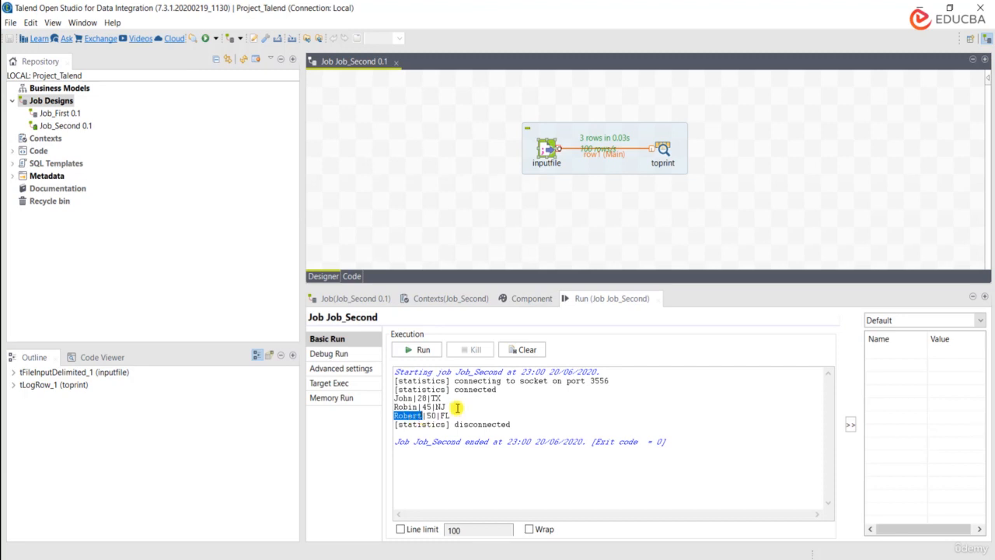
{"action": "double_click", "coordinate": [404, 407]}
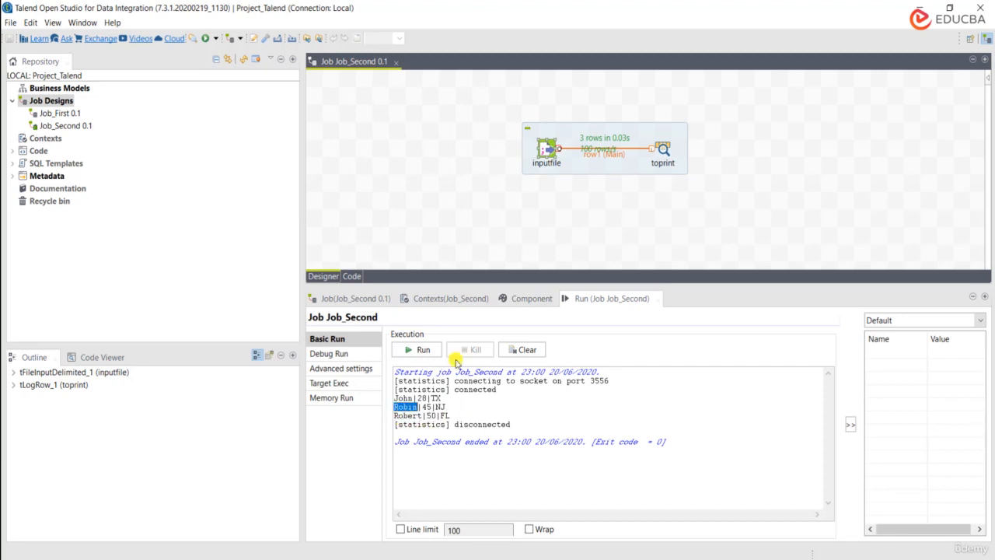
Step: Review the row limit, the empty-row option and the file path in the inputfile component's basic settings
{"action": "left_click", "coordinate": [542, 300]}
{"action": "left_click", "coordinate": [819, 435]}
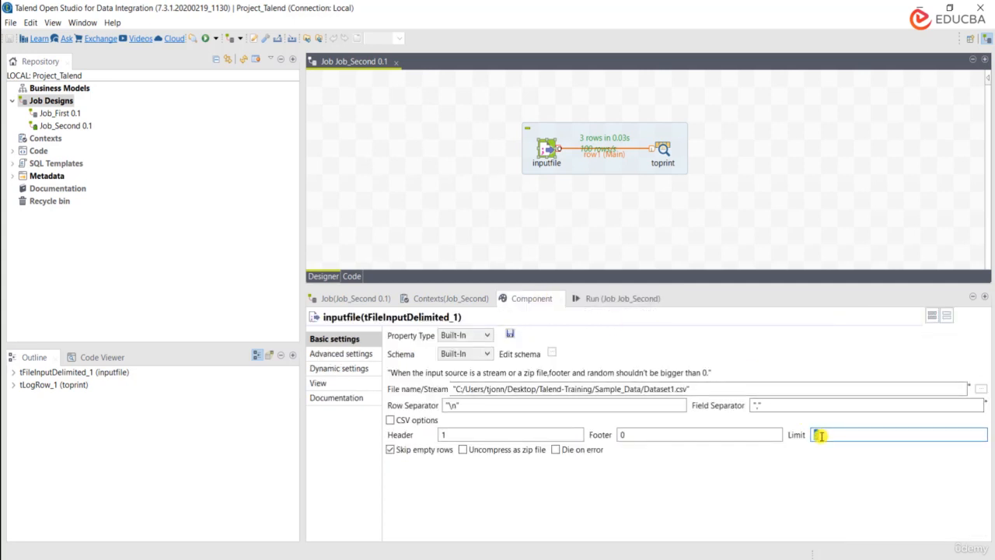
{"action": "type", "text": "3"}
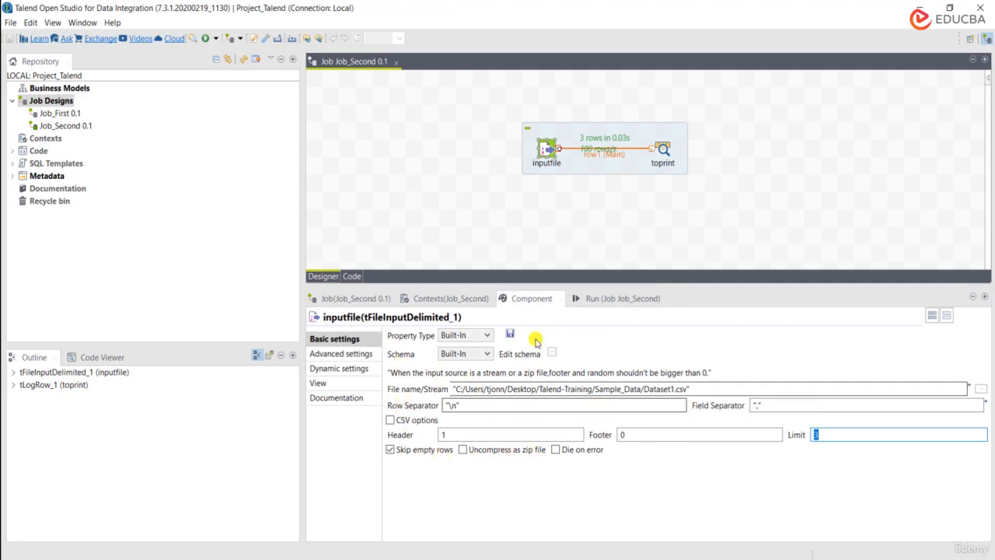
{"action": "left_click", "coordinate": [391, 450]}
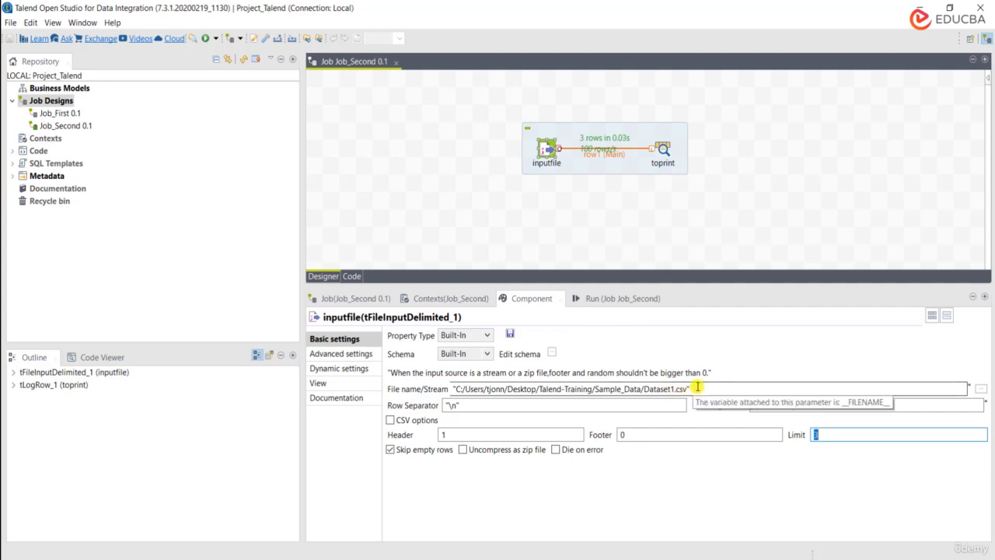
{"action": "left_click_drag", "start_coordinate": [698, 388], "coordinate": [453, 389]}
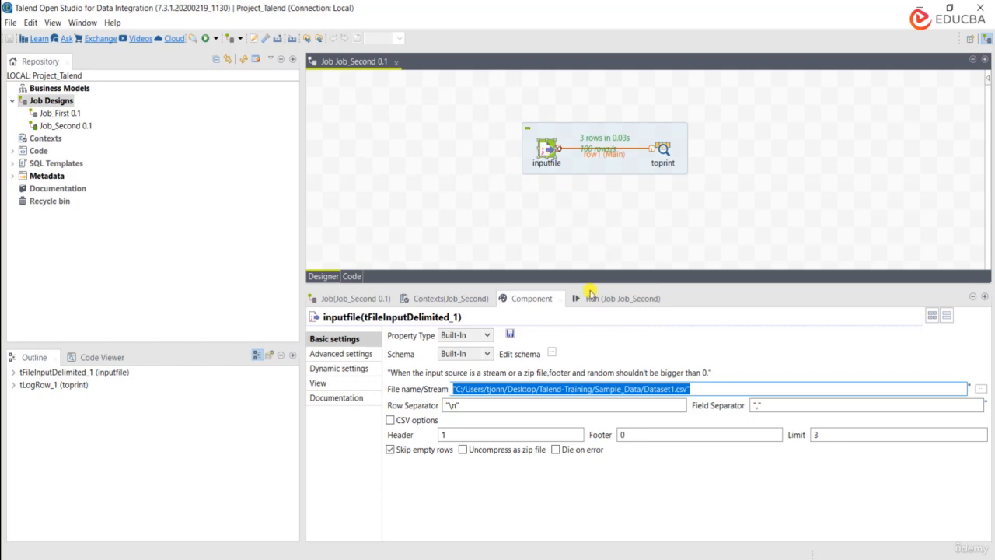
{"action": "left_click", "coordinate": [721, 389]}
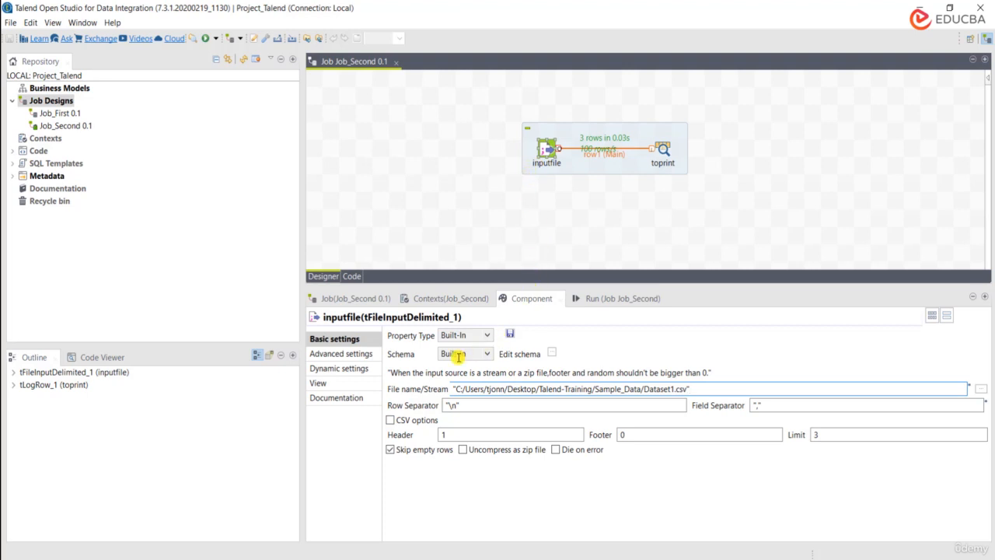
Step: Open the inputfile component's schema and reposition its window clear of the component's settings
{"action": "left_click", "coordinate": [551, 354]}
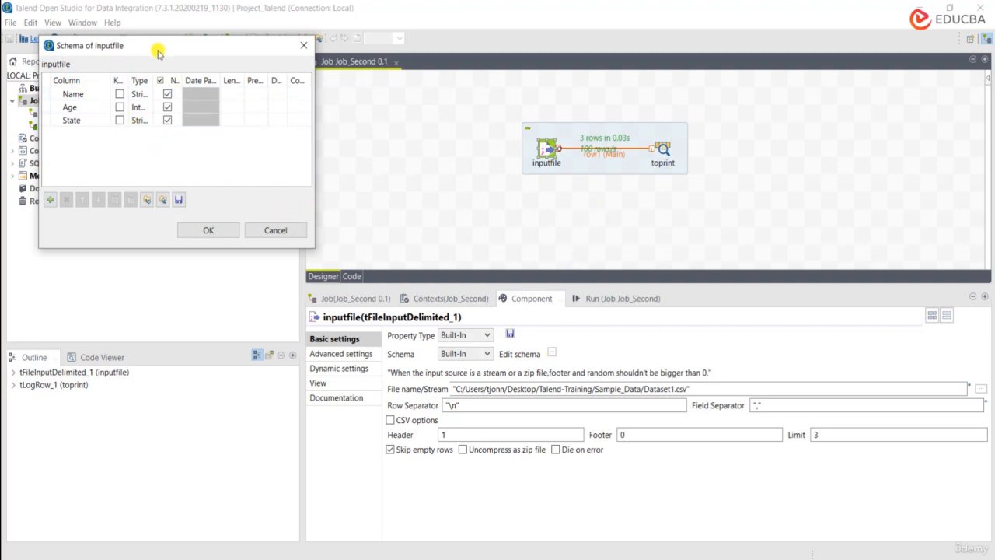
{"action": "left_click_drag", "start_coordinate": [160, 49], "coordinate": [384, 201]}
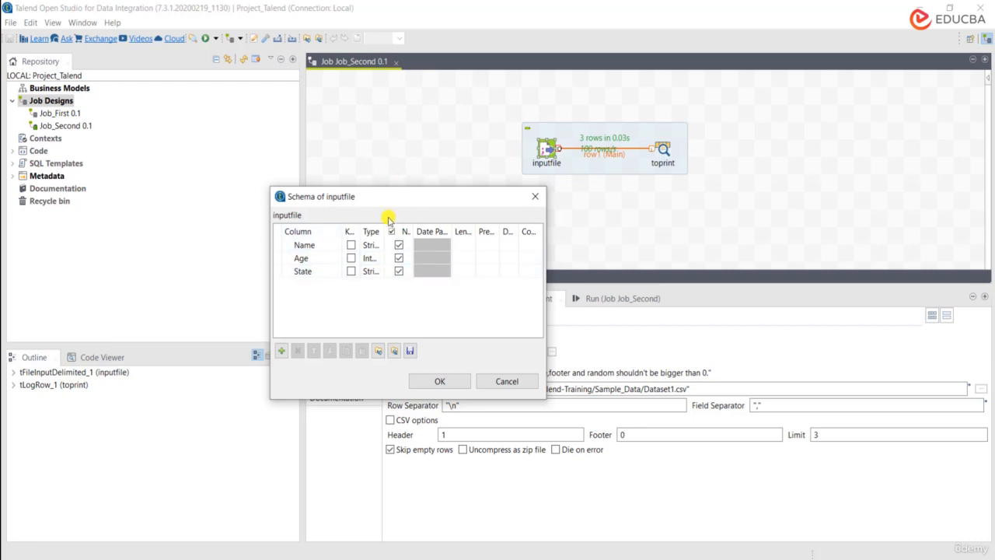
{"action": "left_click_drag", "start_coordinate": [391, 195], "coordinate": [353, 96]}
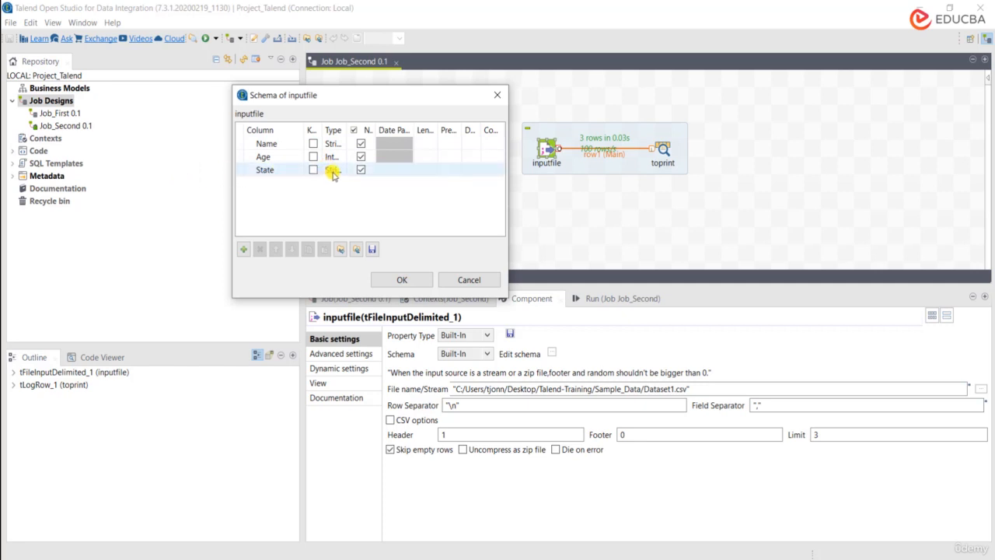
Step: Examine the Name, Age and State columns and their key, type and nullable attributes in the inputfile schema
{"action": "left_click", "coordinate": [262, 171]}
{"action": "left_click", "coordinate": [263, 156]}
{"action": "left_click", "coordinate": [262, 144]}
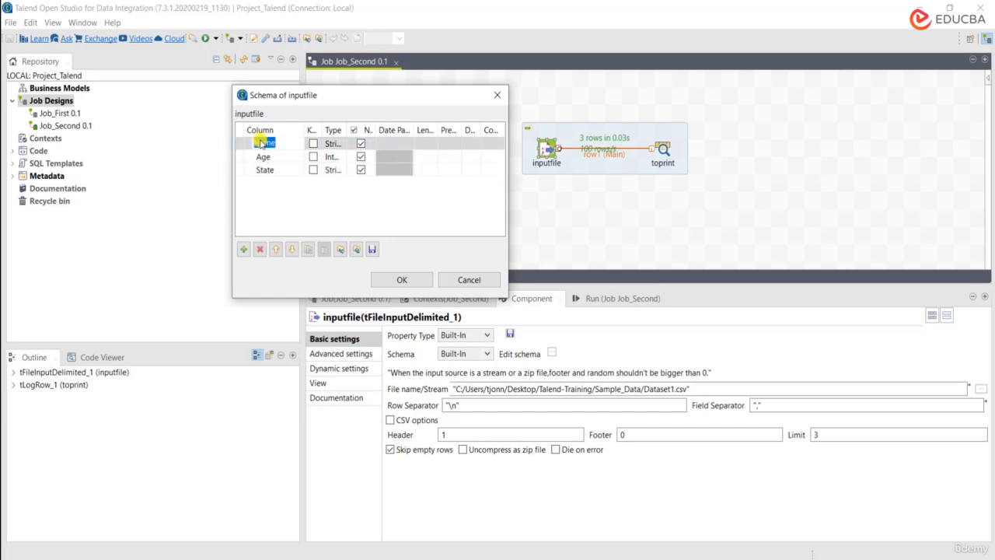
{"action": "left_click", "coordinate": [262, 158]}
{"action": "left_click", "coordinate": [275, 171]}
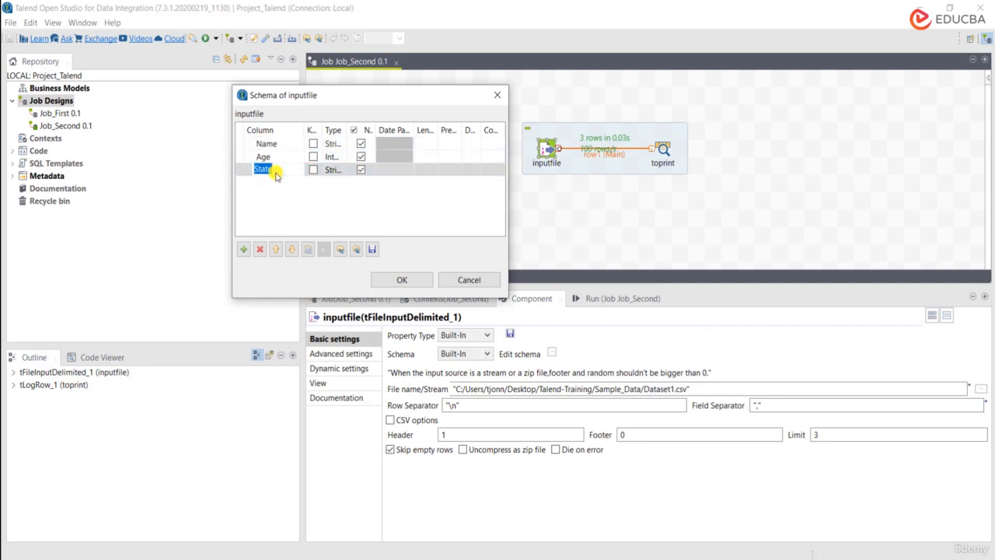
{"action": "left_click", "coordinate": [273, 158]}
{"action": "left_click", "coordinate": [280, 146]}
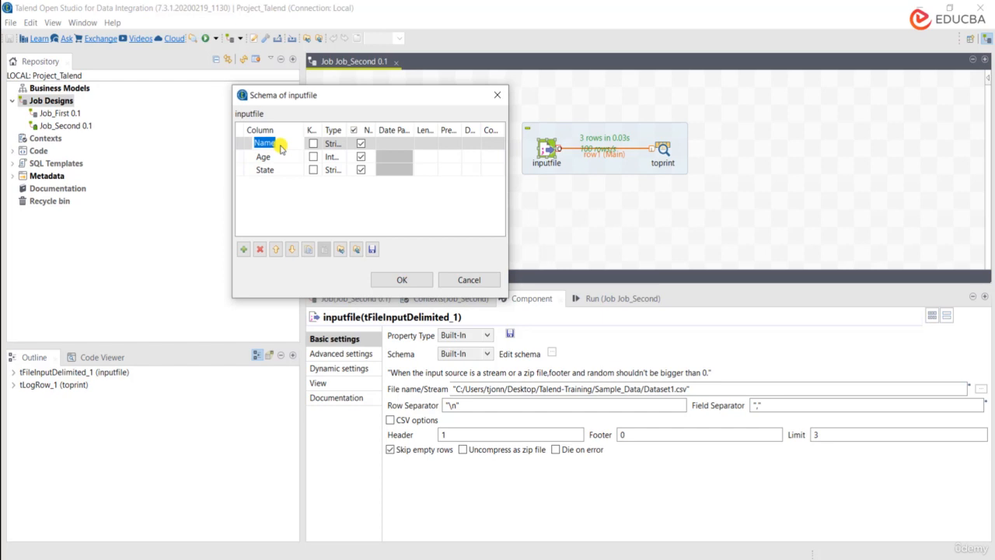
{"action": "left_click", "coordinate": [281, 181]}
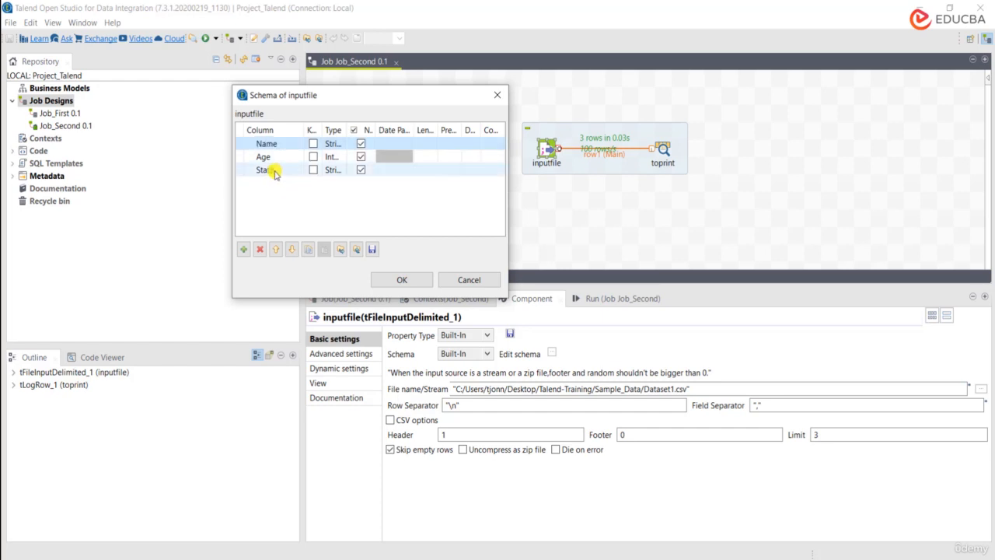
{"action": "left_click", "coordinate": [269, 157]}
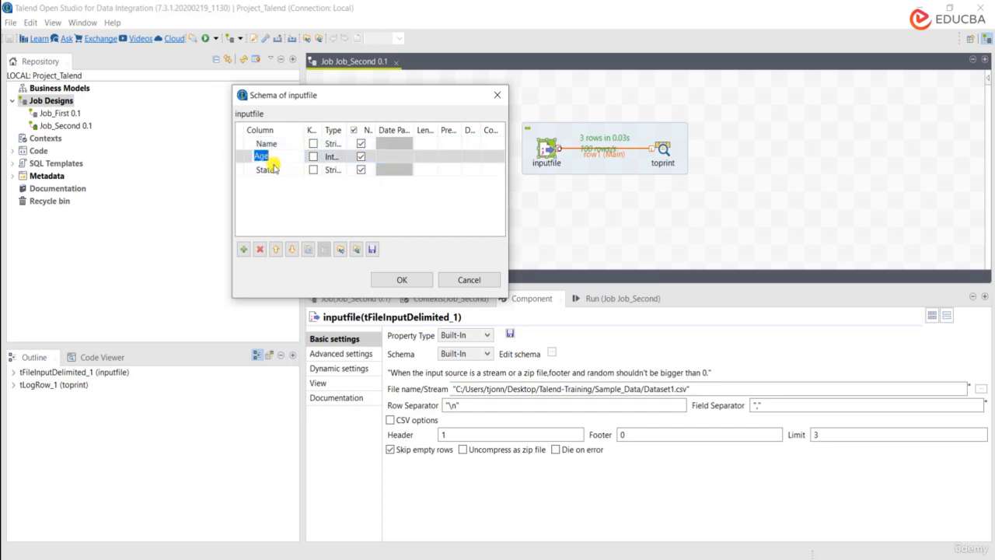
{"action": "left_click", "coordinate": [268, 170]}
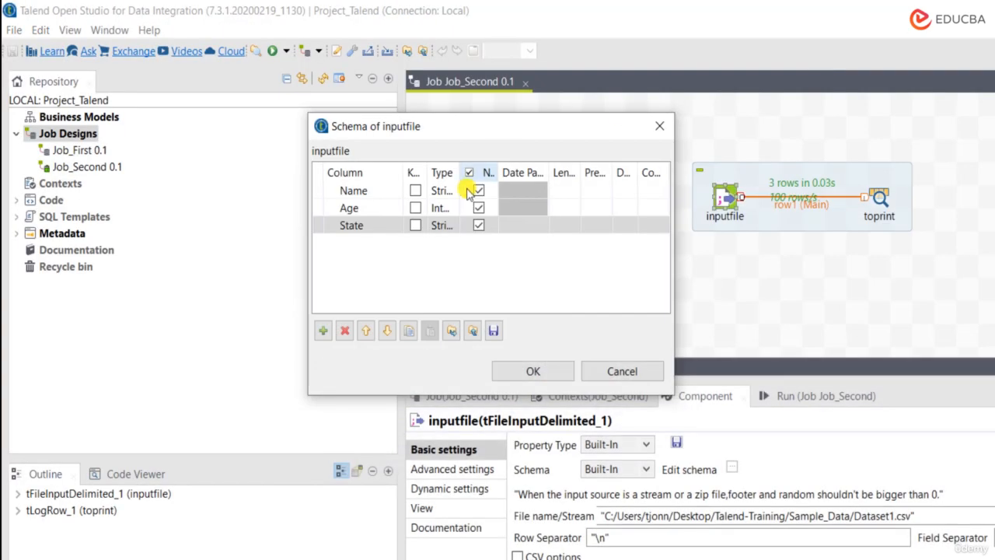
{"action": "left_click", "coordinate": [451, 196]}
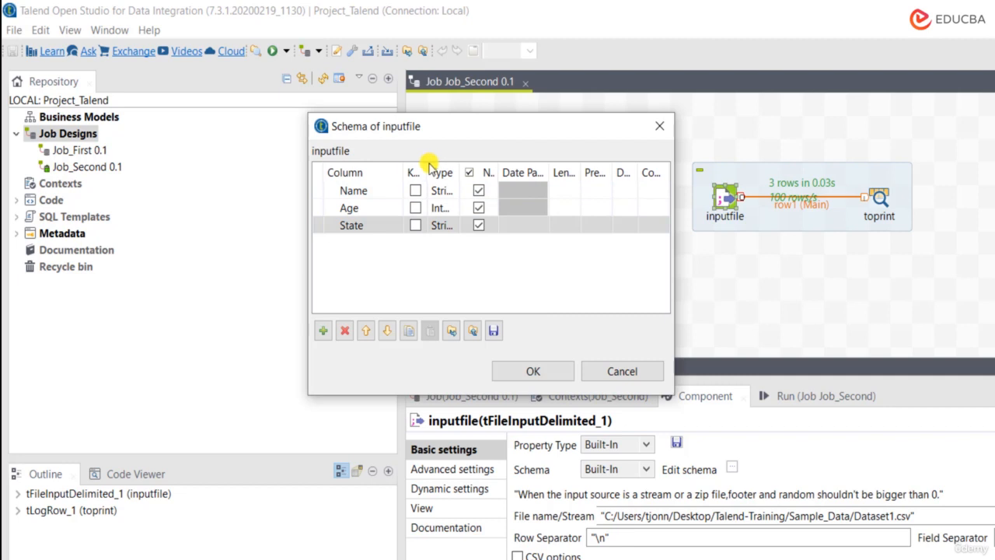
{"action": "left_click_drag", "start_coordinate": [426, 165], "coordinate": [425, 166]}
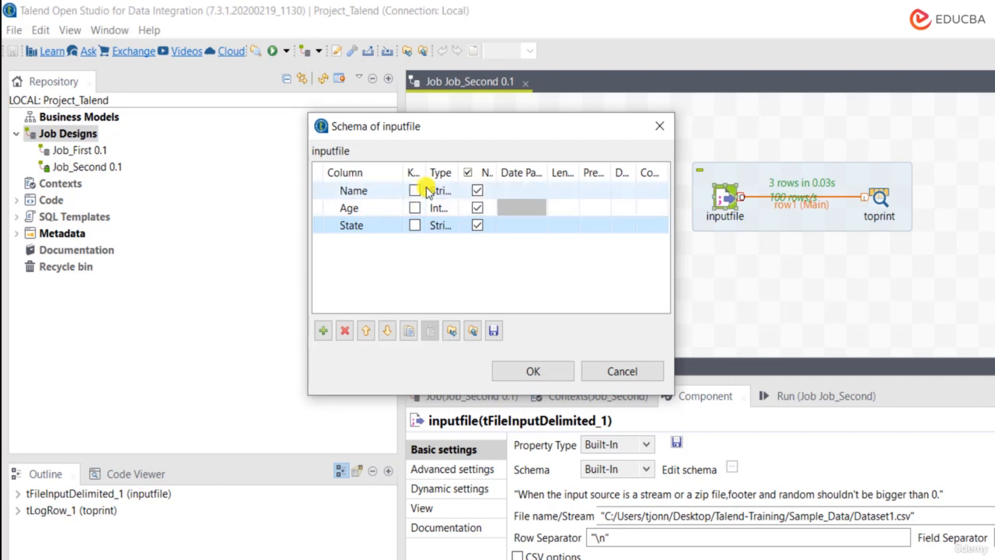
Step: Add a schema column named Id to inputfile and mark it as a key
{"action": "left_click", "coordinate": [323, 331]}
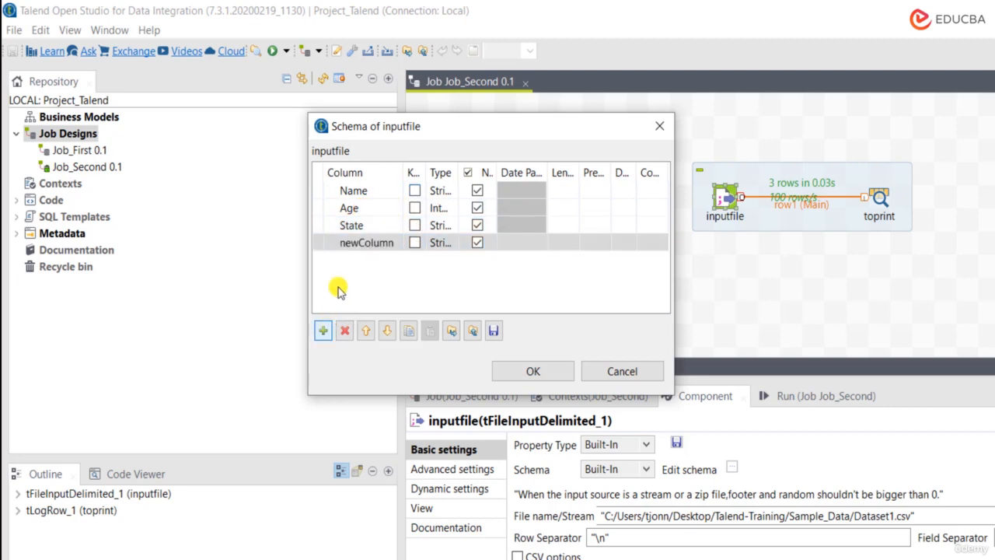
{"action": "left_click", "coordinate": [367, 244]}
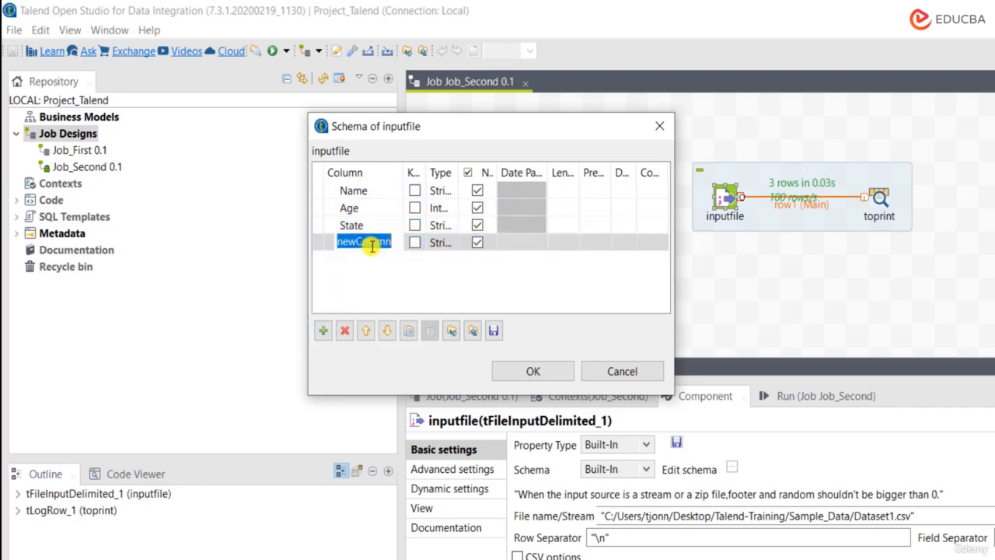
{"action": "type", "text": "Id"}
{"action": "key", "text": "Return"}
{"action": "left_click", "coordinate": [415, 243]}
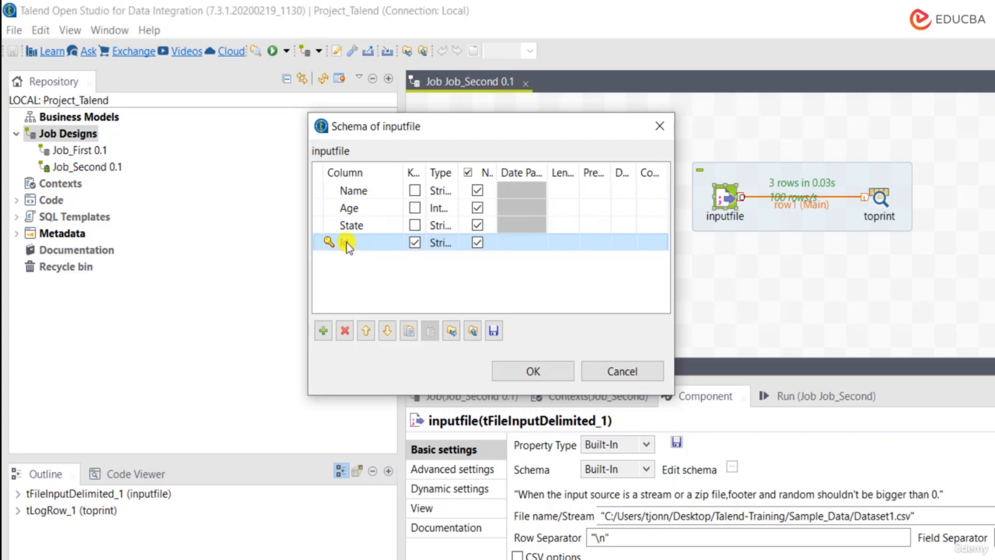
Step: Move the Id column up to the first position in the schema, above Name
{"action": "left_click", "coordinate": [367, 331]}
{"action": "left_click", "coordinate": [367, 332]}
{"action": "left_click", "coordinate": [367, 331]}
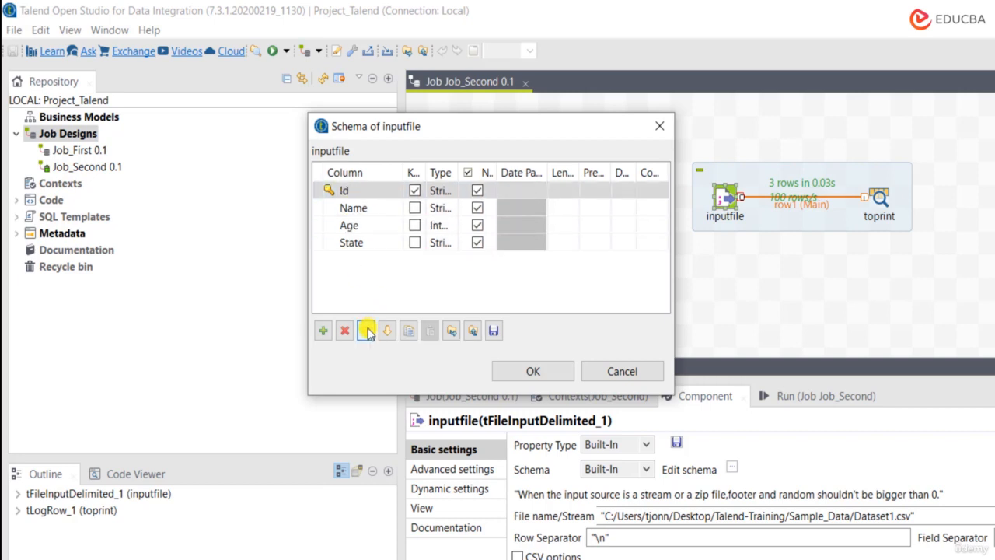
Step: Move the Age column below State and back up to its place above State
{"action": "left_click", "coordinate": [351, 227]}
{"action": "left_click", "coordinate": [351, 228]}
{"action": "left_click", "coordinate": [347, 258]}
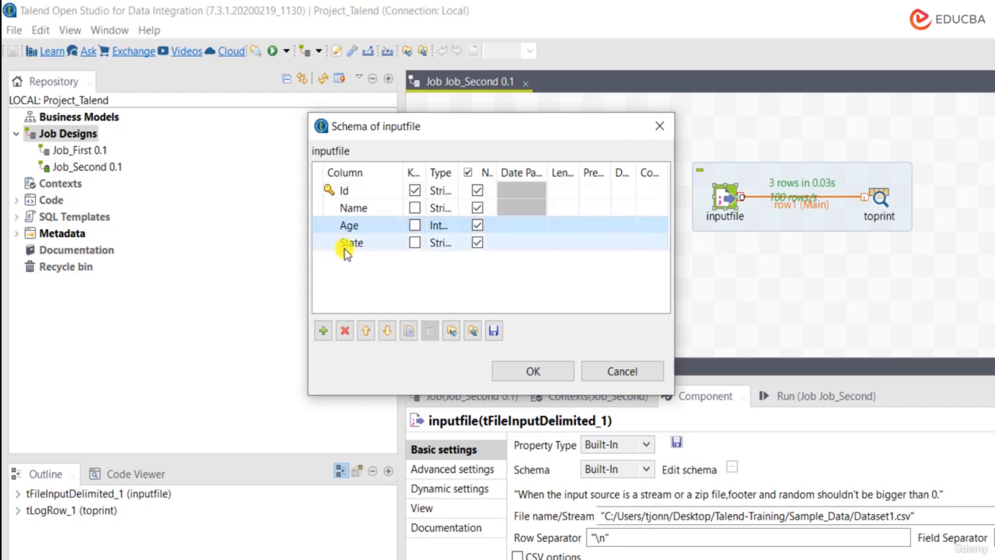
{"action": "left_click", "coordinate": [352, 227]}
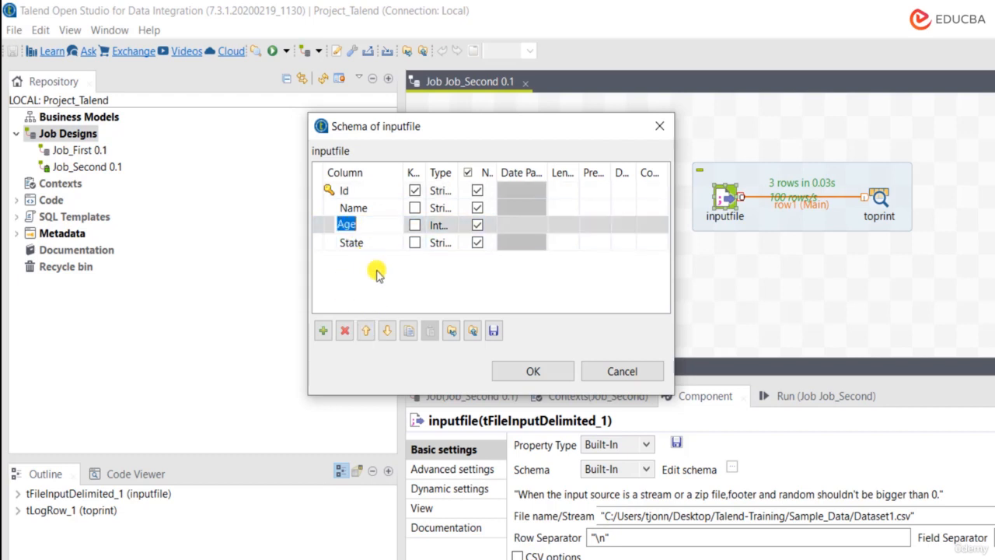
{"action": "left_click", "coordinate": [386, 331]}
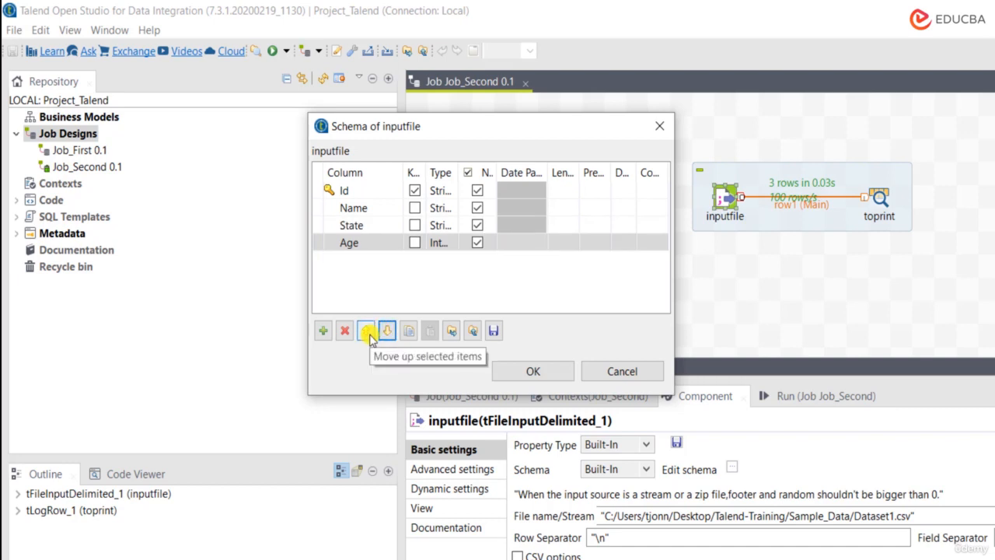
{"action": "left_click", "coordinate": [366, 332]}
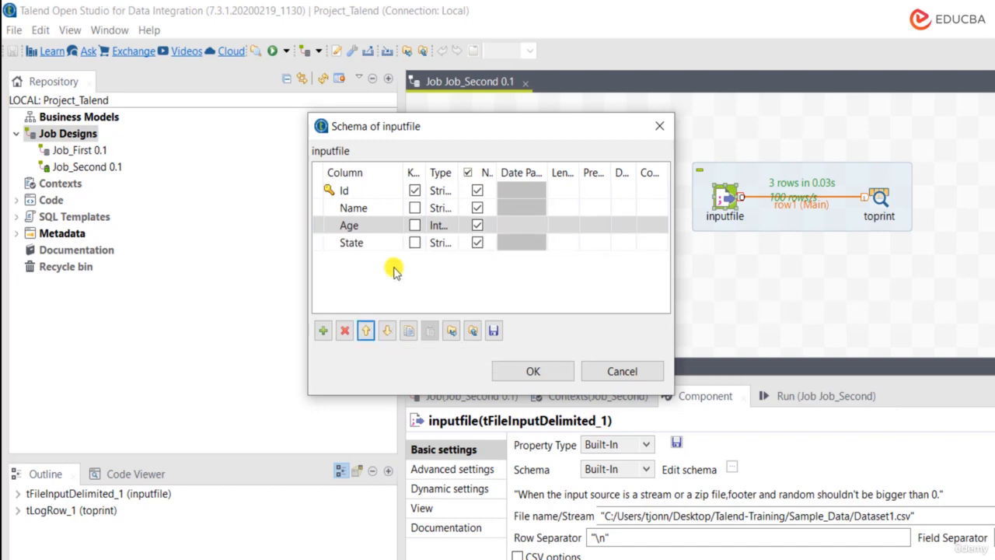
Step: Delete the Id column from the inputfile schema and close the schema editor
{"action": "left_click", "coordinate": [344, 191]}
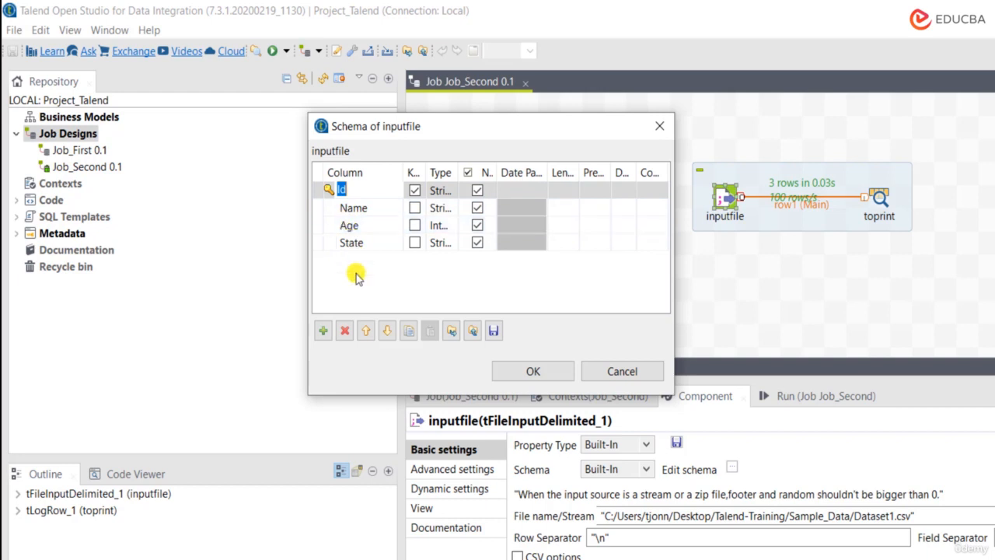
{"action": "left_click", "coordinate": [345, 332]}
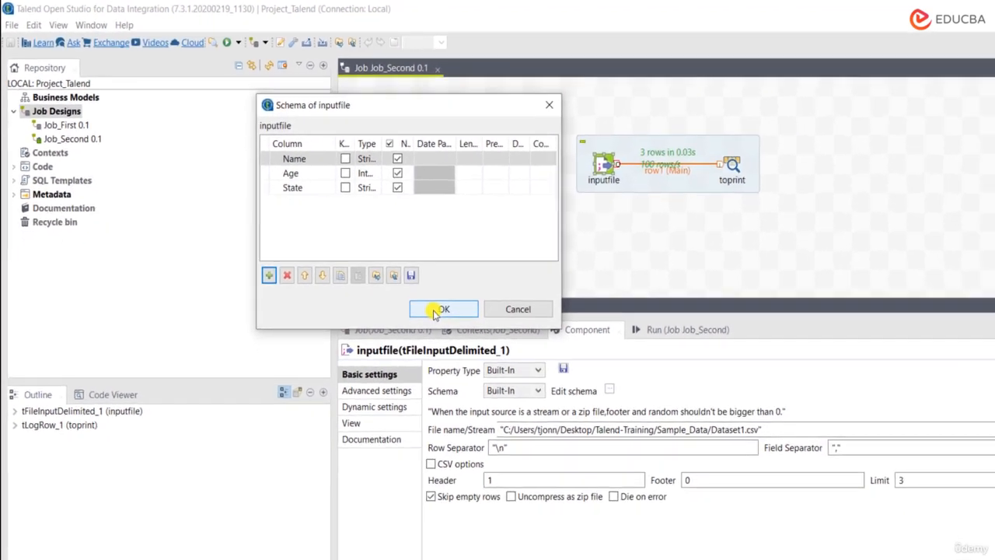
{"action": "left_click", "coordinate": [523, 371]}
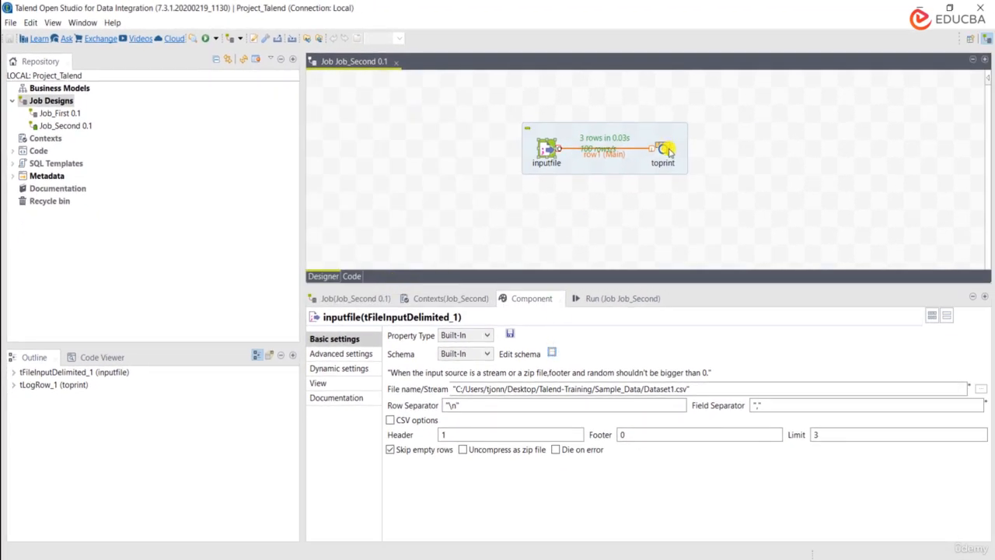
Step: Set the inputfile row limit to 5 and rerun Job_Second with a cleared console, highlighting the printed records
{"action": "left_click", "coordinate": [840, 434]}
{"action": "key", "text": "BackSpace"}
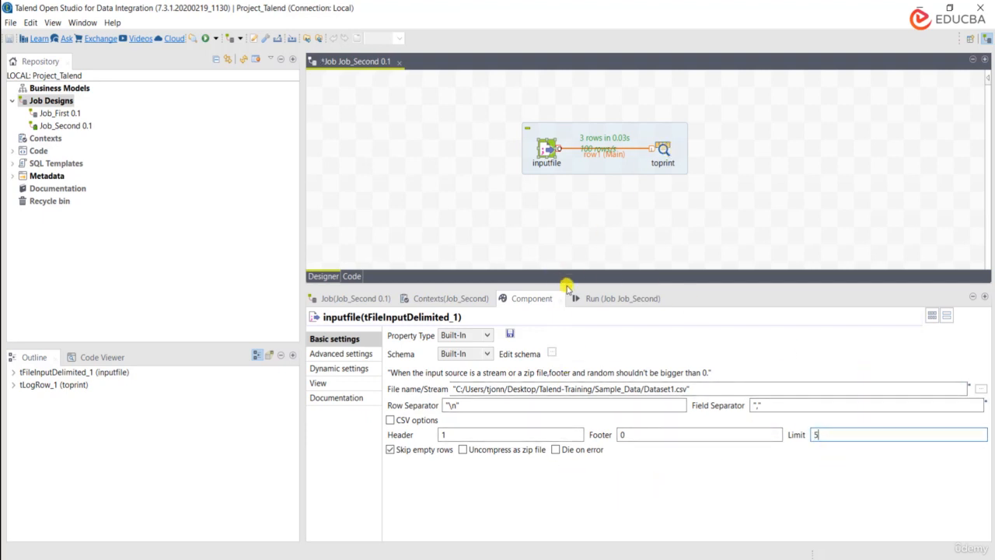
{"action": "left_click", "coordinate": [610, 299]}
{"action": "left_click", "coordinate": [522, 350]}
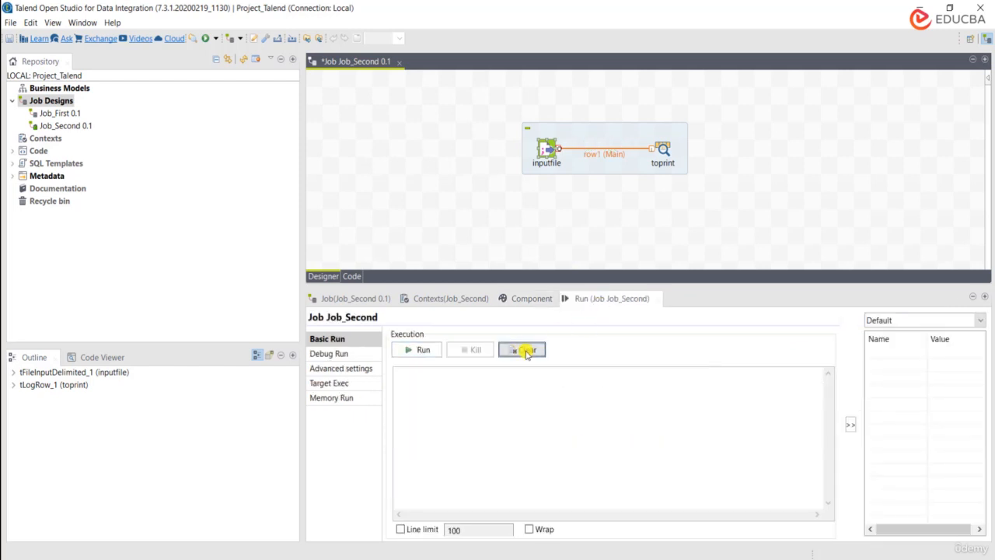
{"action": "left_click", "coordinate": [424, 350]}
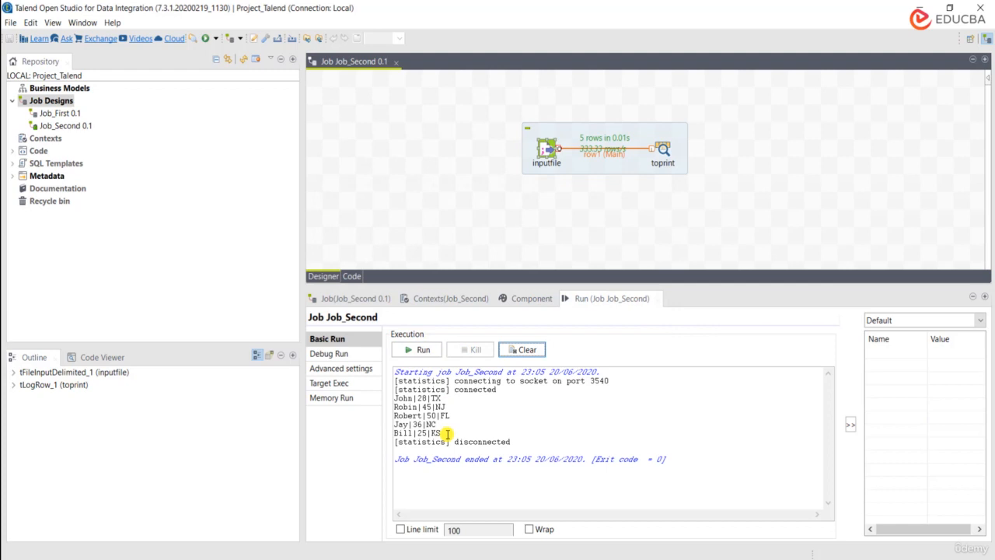
{"action": "left_click_drag", "start_coordinate": [448, 433], "coordinate": [394, 398]}
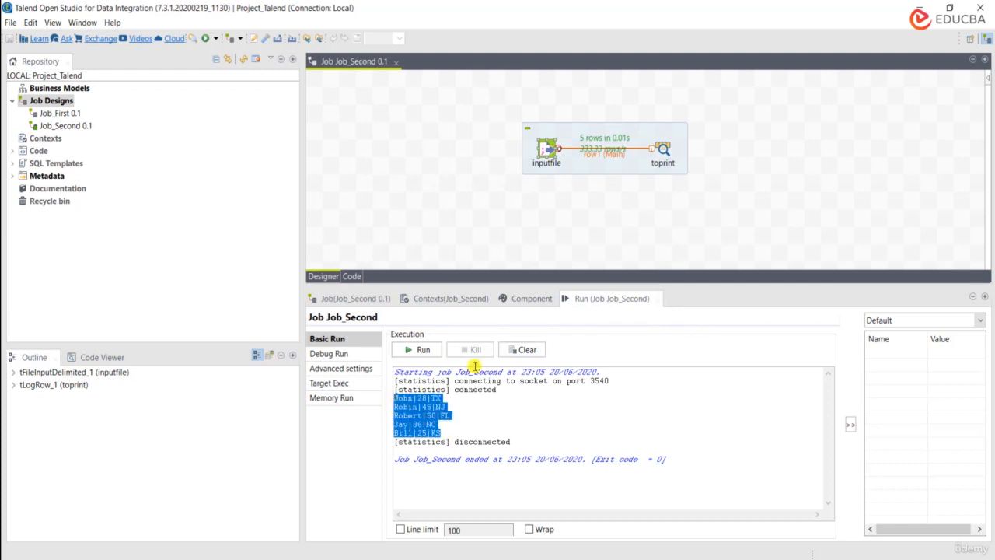
Step: Open the toprint component's settings and inspect its input and output schemas, closing the schema window without changes
{"action": "left_click", "coordinate": [670, 141]}
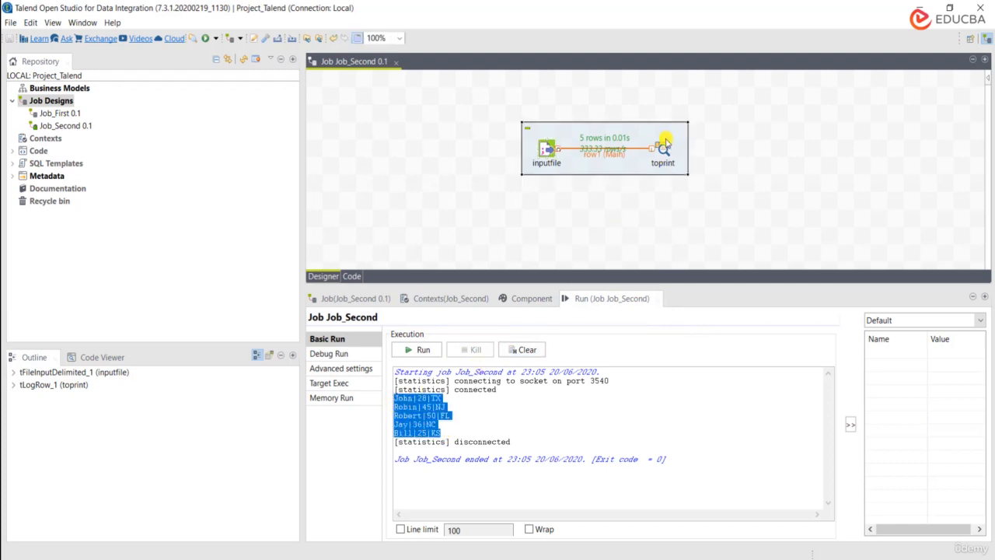
{"action": "left_click", "coordinate": [662, 146]}
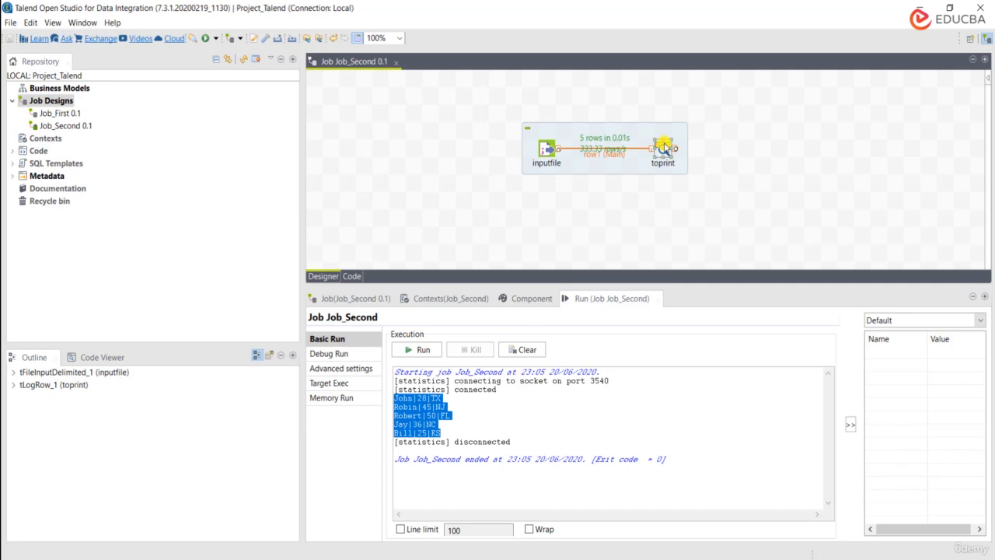
{"action": "left_click", "coordinate": [518, 299]}
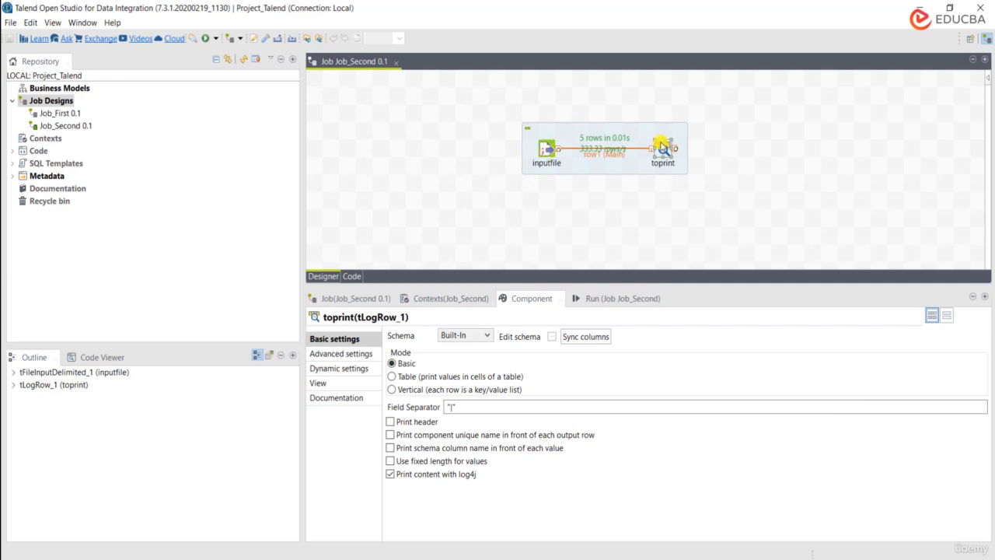
{"action": "left_click", "coordinate": [551, 339]}
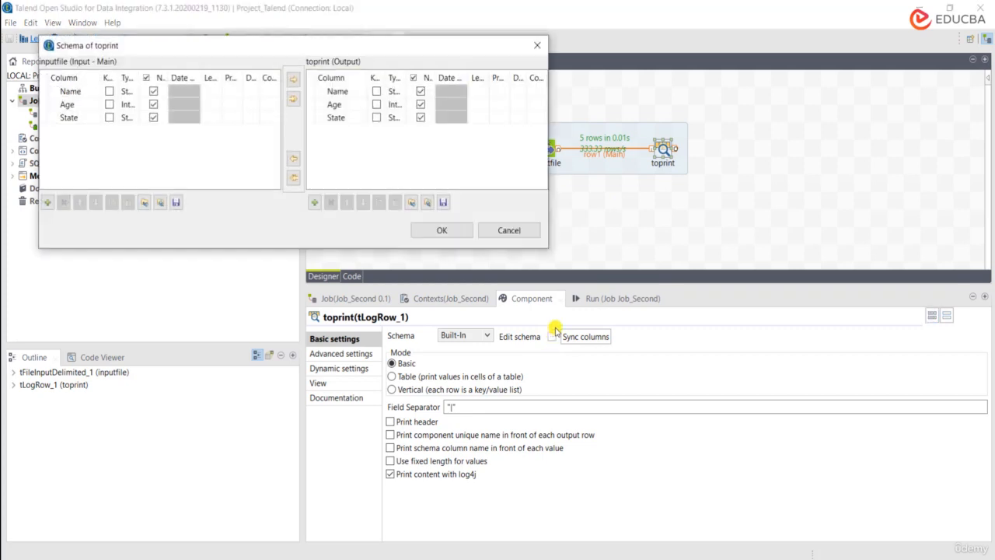
{"action": "left_click", "coordinate": [513, 236]}
Step: Rename the State column in the inputfile schema to State1 and decline propagating the change
{"action": "left_click", "coordinate": [546, 149]}
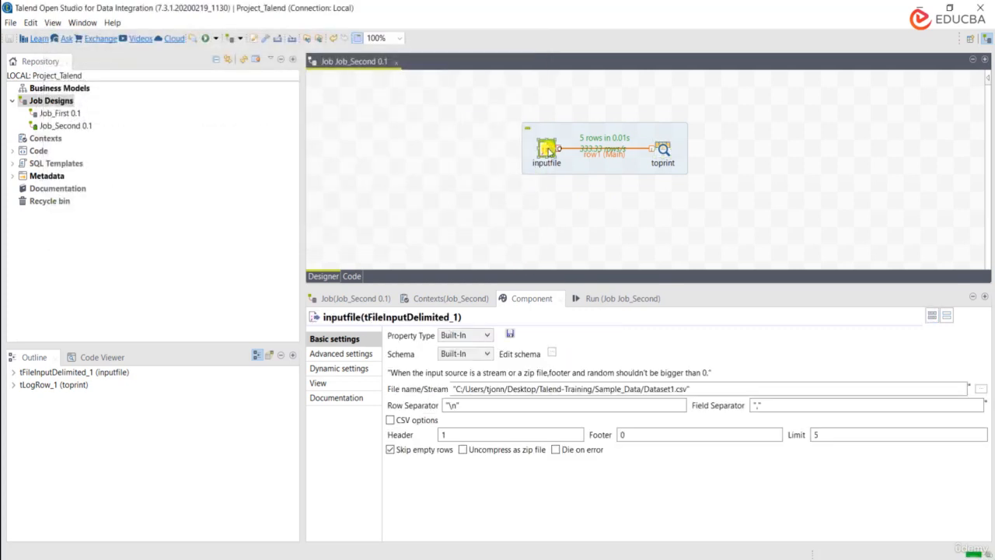
{"action": "left_click", "coordinate": [551, 353]}
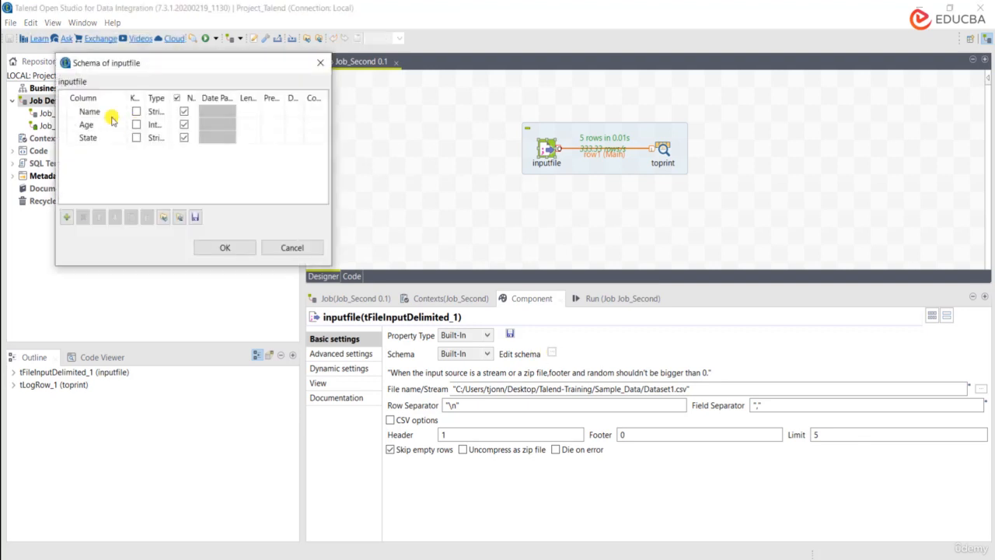
{"action": "left_click", "coordinate": [101, 139]}
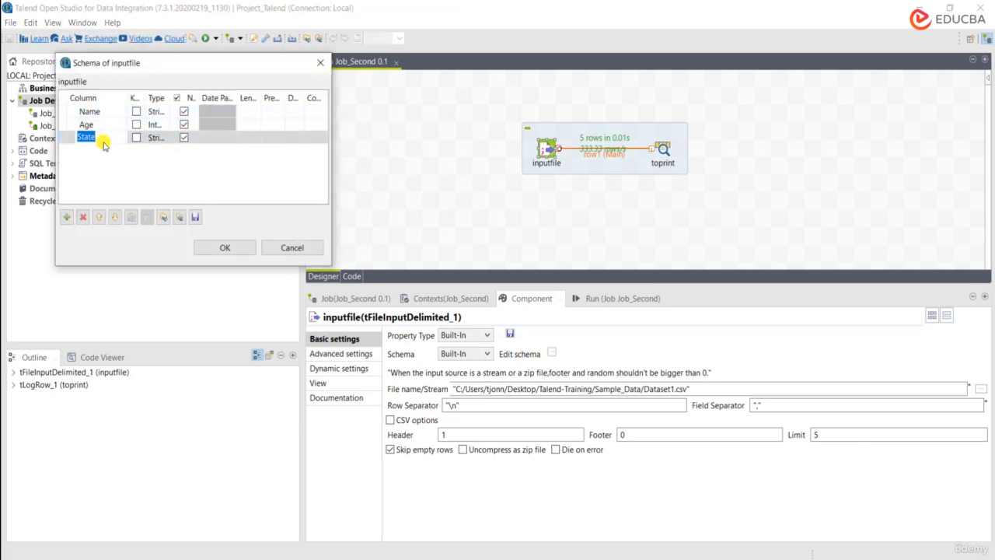
{"action": "left_click", "coordinate": [101, 139]}
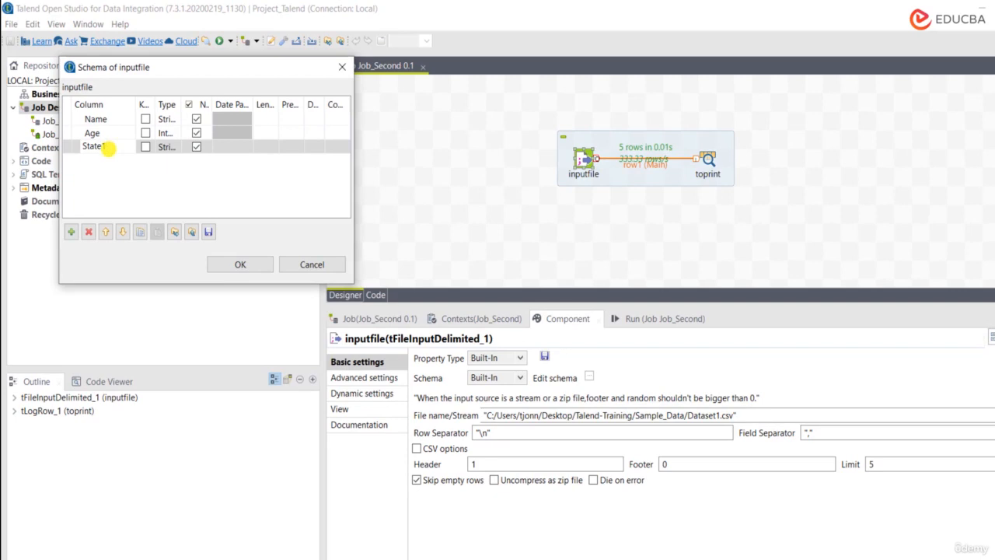
{"action": "left_click", "coordinate": [237, 262]}
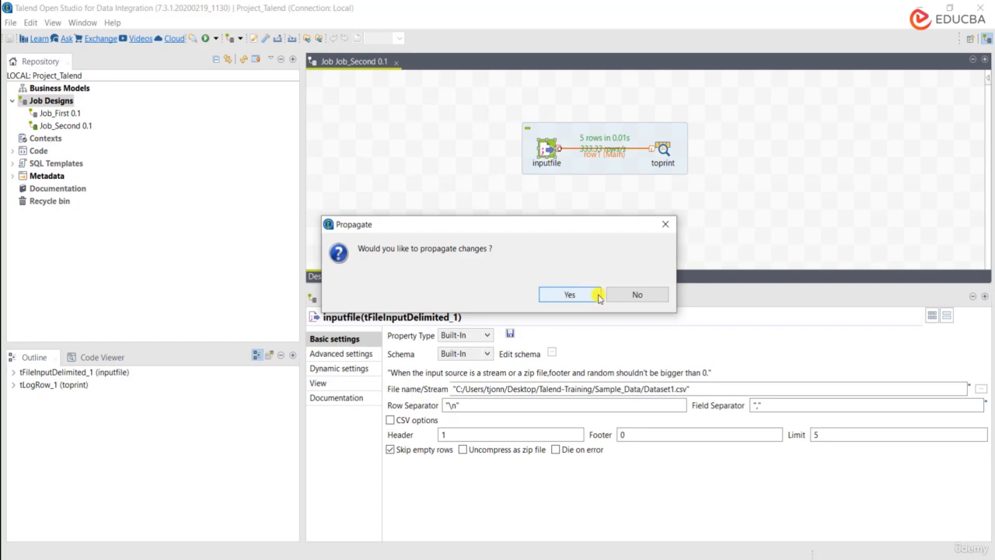
{"action": "left_click", "coordinate": [636, 294]}
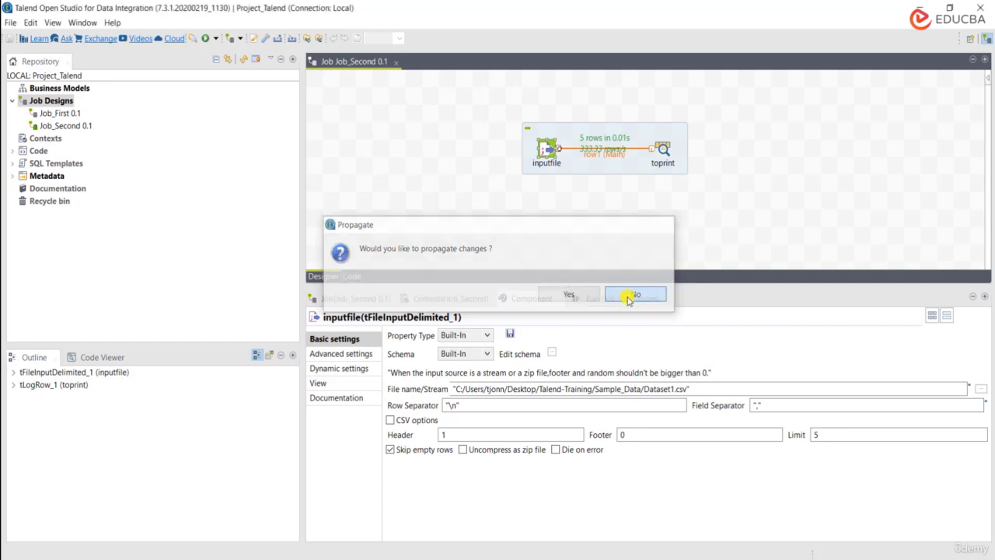
Step: Rename the State1 column in the inputfile schema to State and accept the schema
{"action": "left_click", "coordinate": [555, 354]}
{"action": "left_click", "coordinate": [81, 121]}
{"action": "left_click", "coordinate": [88, 125]}
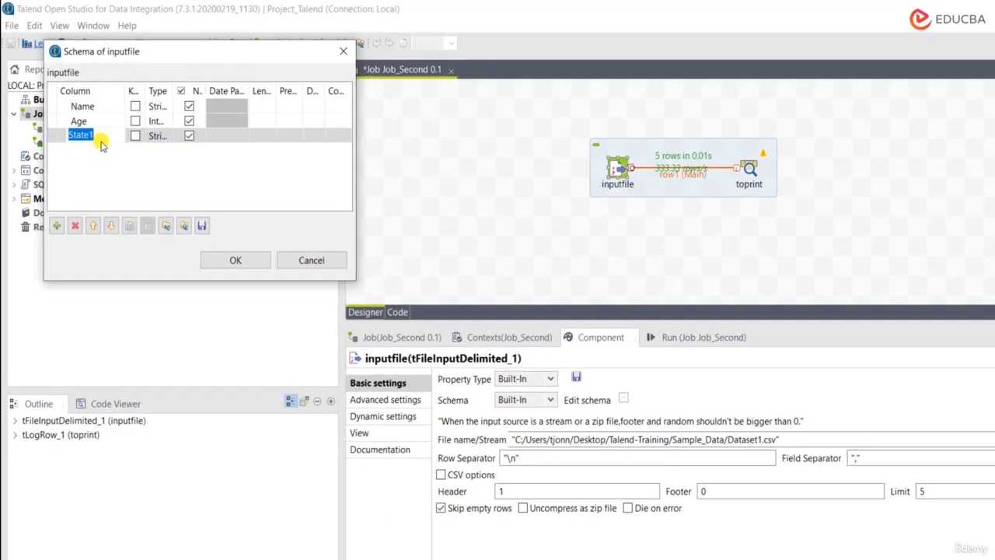
{"action": "key", "text": "Home"}
{"action": "left_click", "coordinate": [236, 259]}
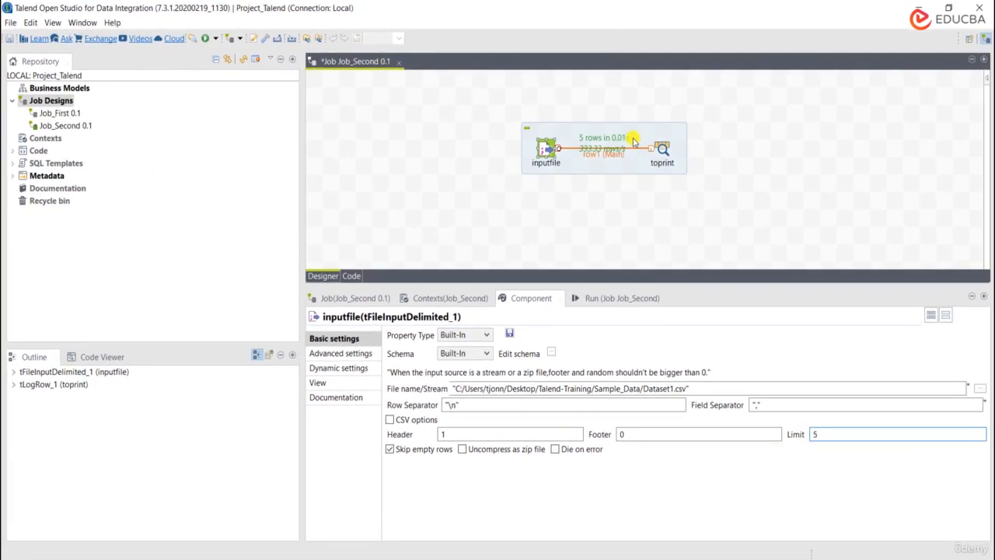
Step: Compare toprint's output columns with the inputfile columns in its schema window, closing it without changes
{"action": "left_click", "coordinate": [662, 149]}
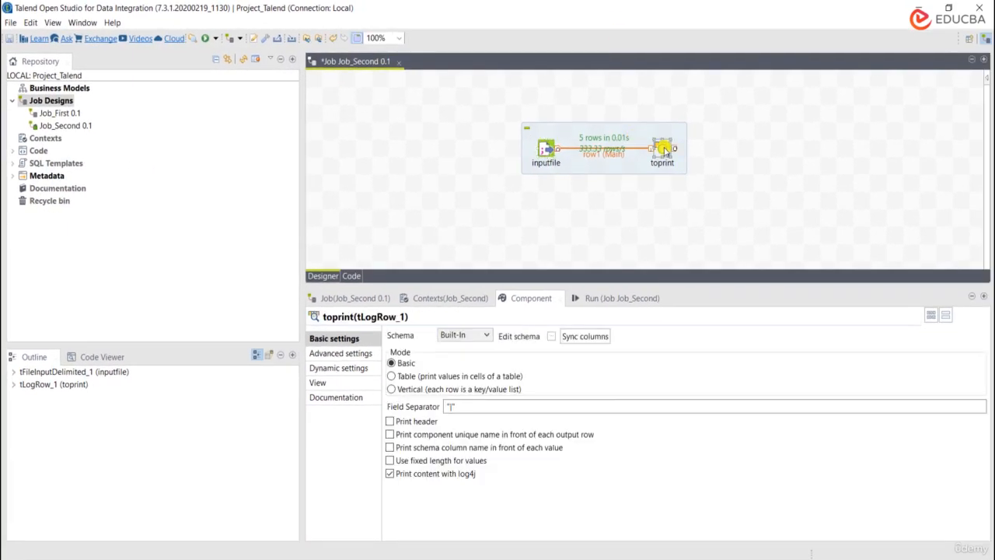
{"action": "left_click", "coordinate": [551, 337]}
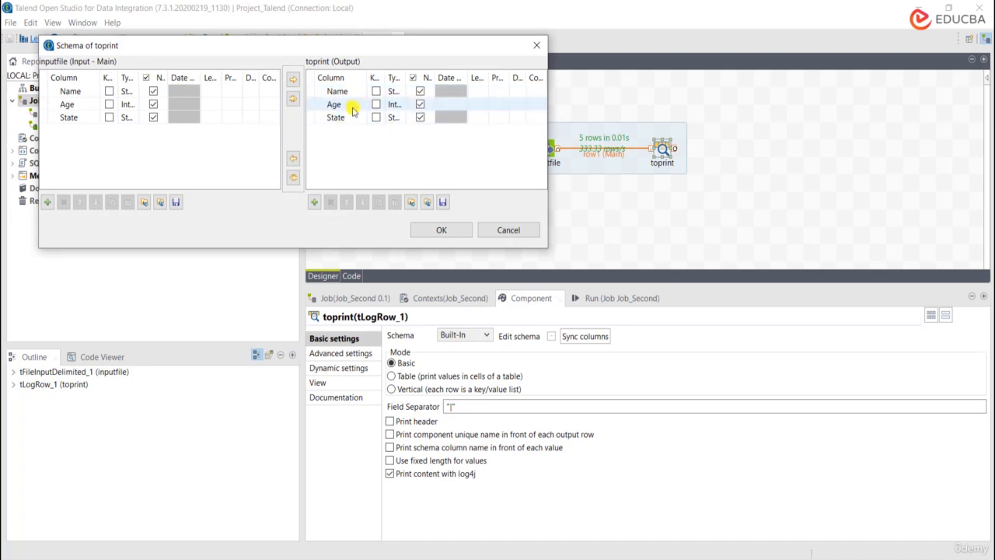
{"action": "left_click", "coordinate": [501, 231]}
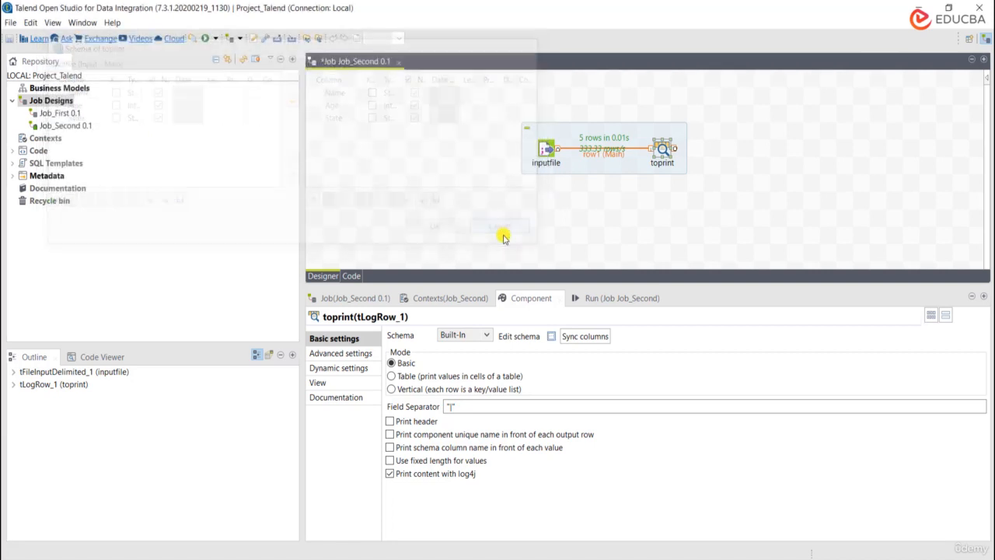
{"action": "left_click", "coordinate": [552, 338]}
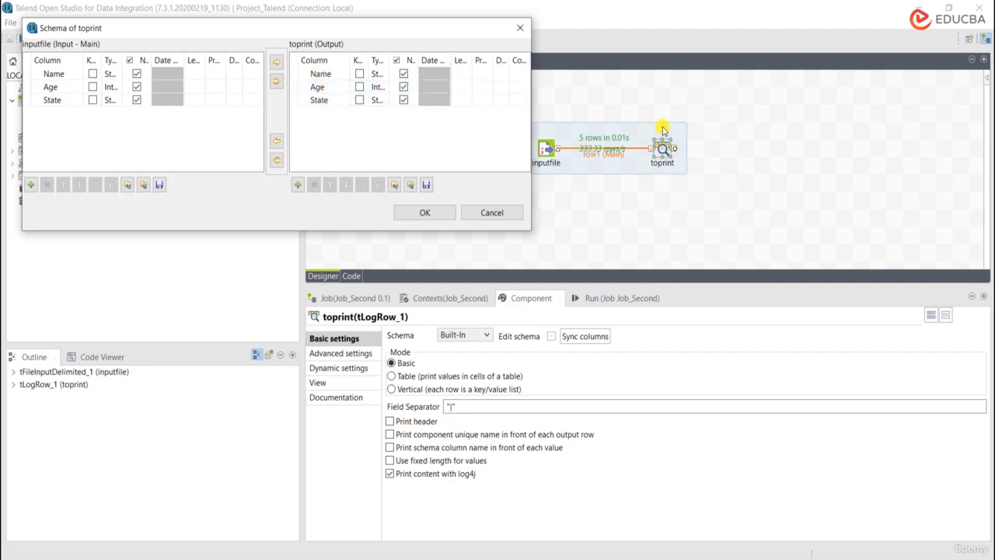
{"action": "left_click", "coordinate": [514, 213]}
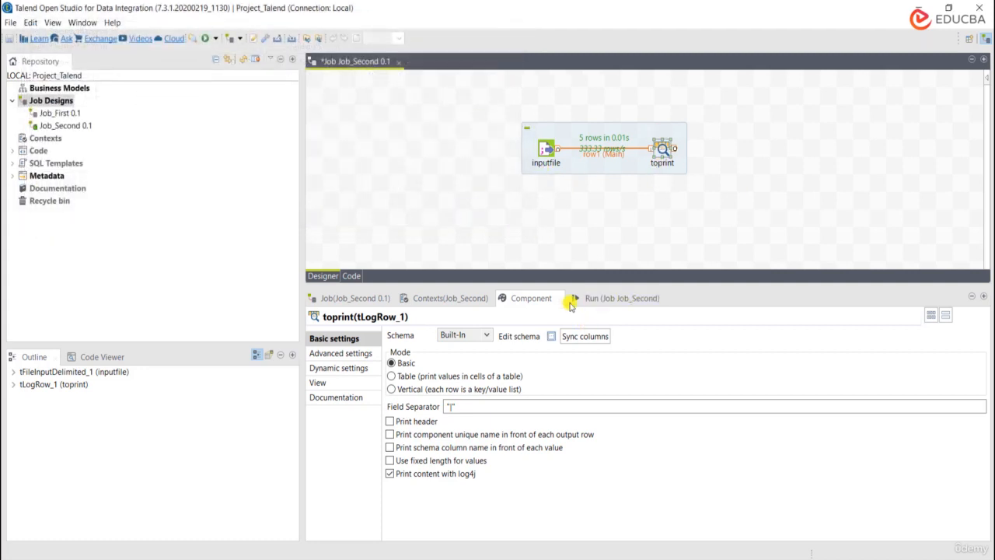
{"action": "left_click", "coordinate": [552, 337]}
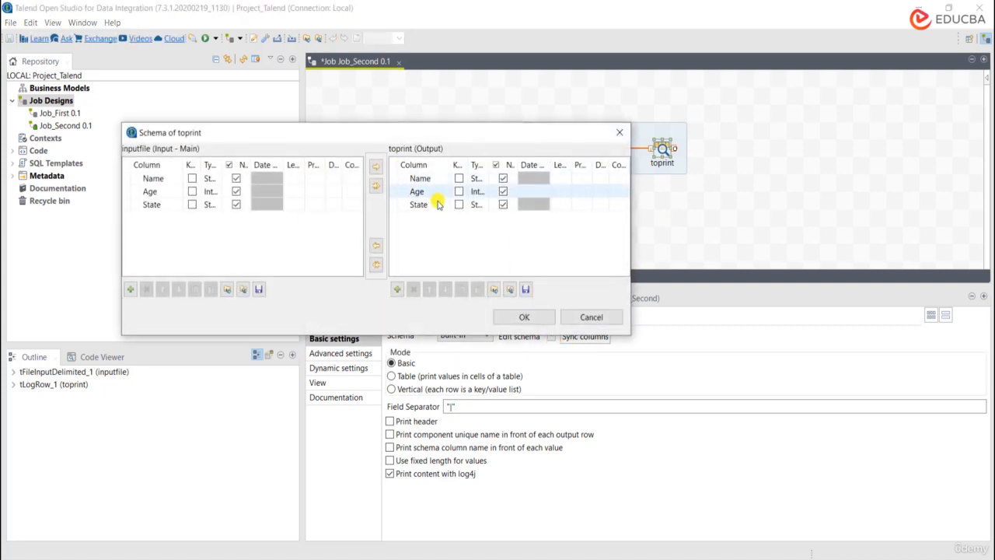
{"action": "left_click", "coordinate": [590, 317]}
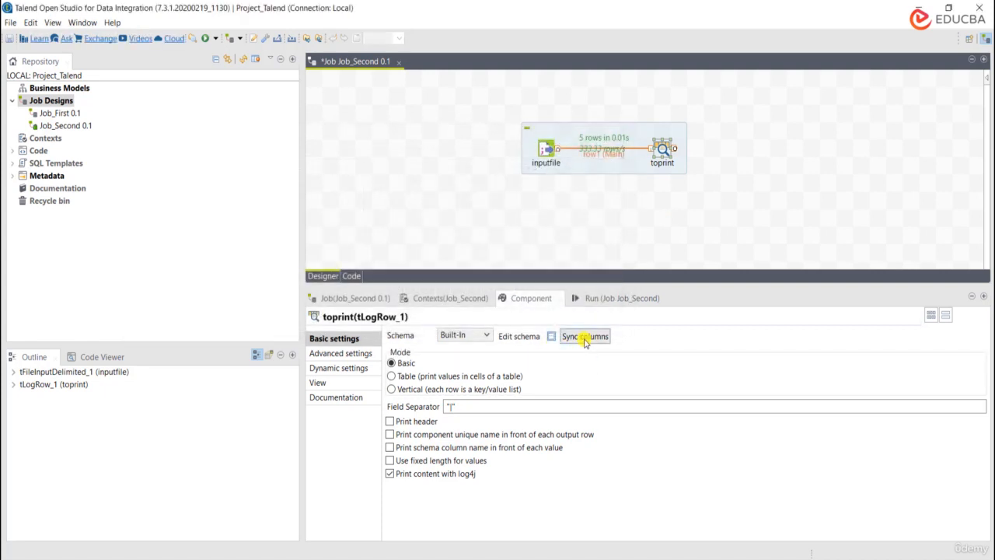
{"action": "left_click", "coordinate": [552, 335]}
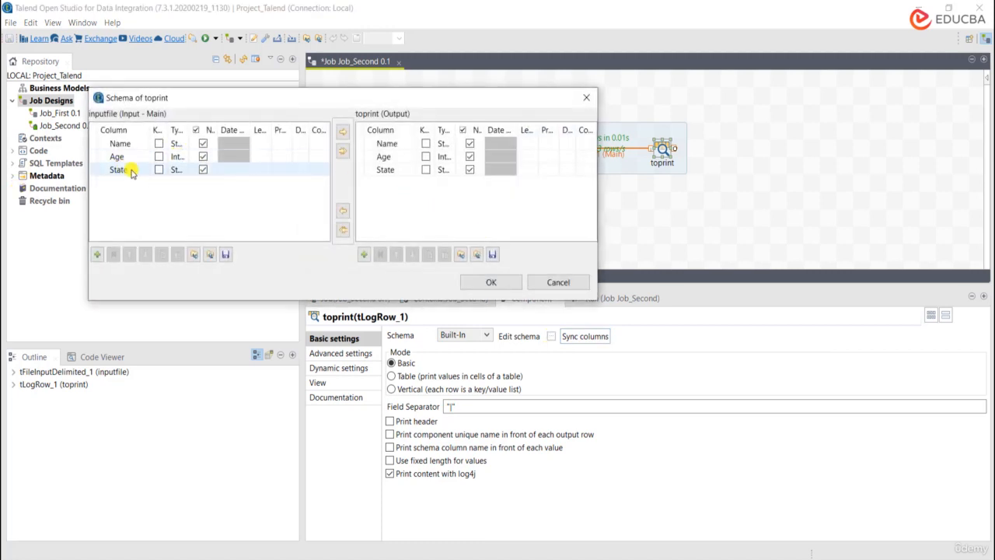
{"action": "left_click", "coordinate": [566, 283]}
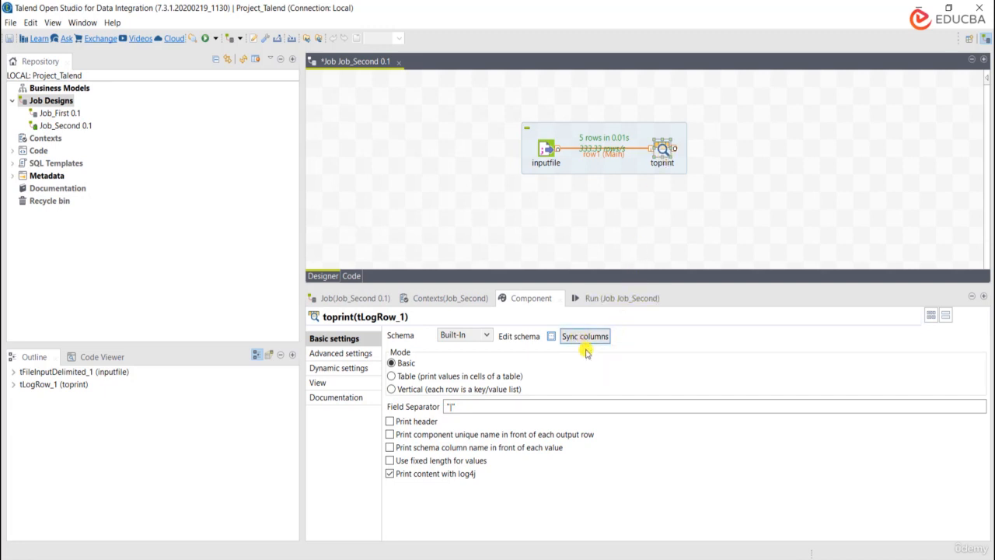
{"action": "left_click", "coordinate": [546, 153]}
{"action": "left_click", "coordinate": [661, 148]}
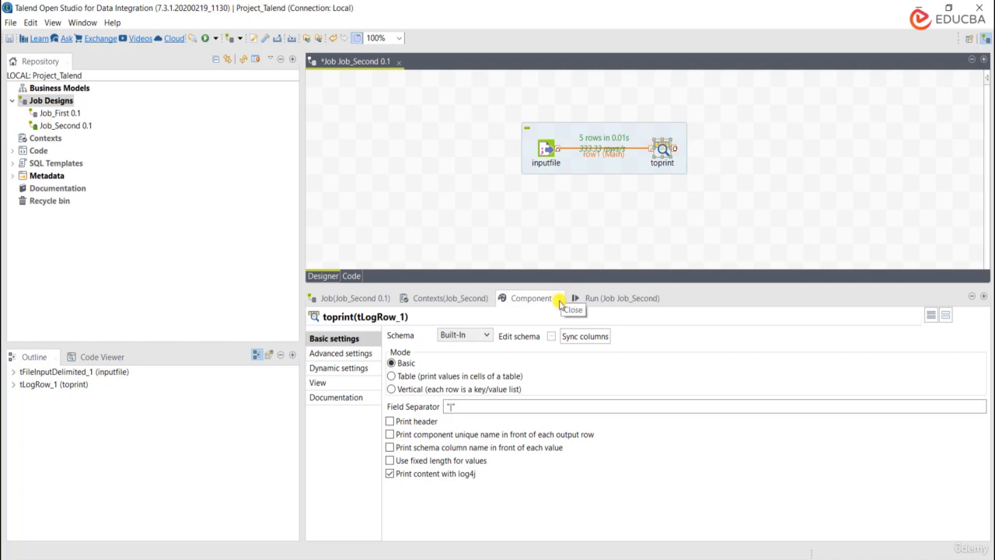
{"action": "left_click", "coordinate": [713, 155]}
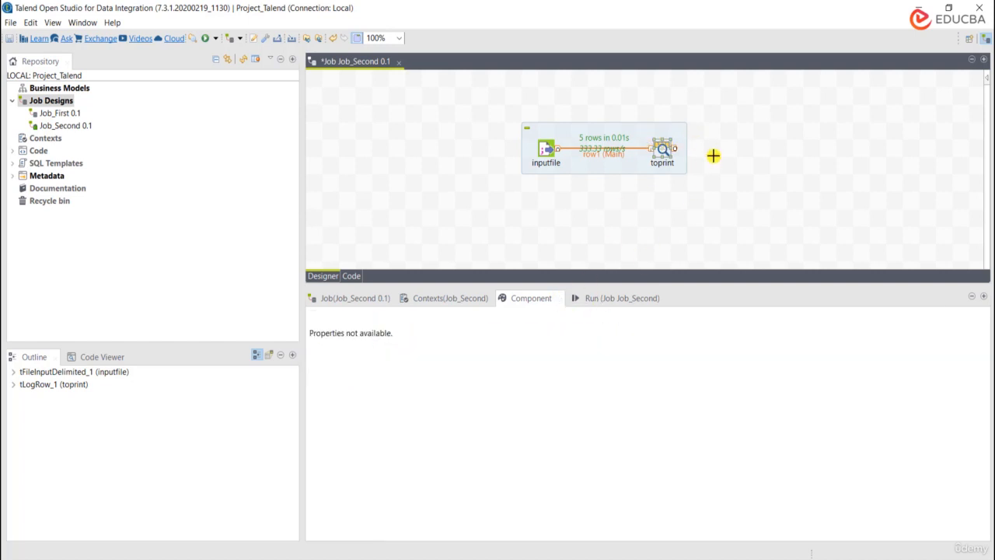
{"action": "left_click", "coordinate": [659, 152]}
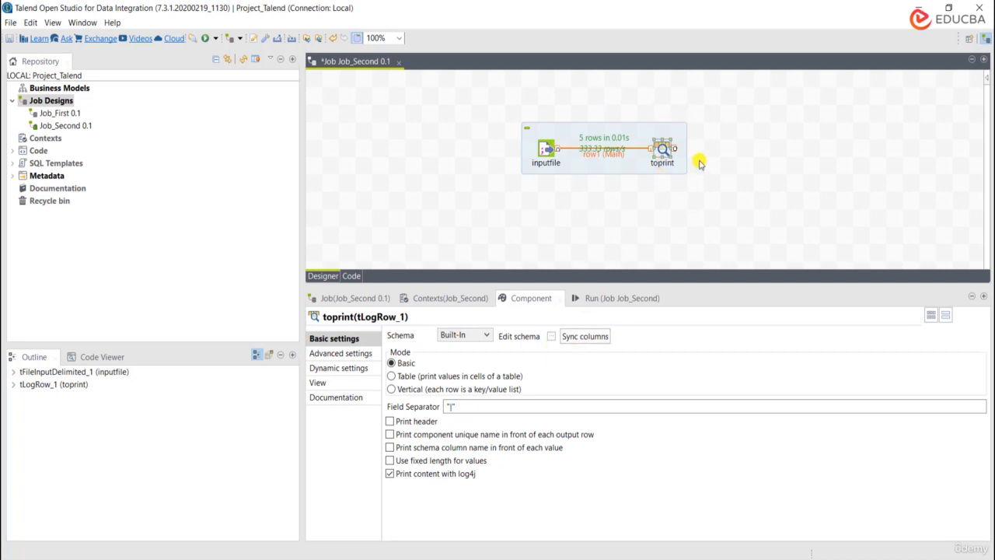
{"action": "left_click", "coordinate": [762, 155]}
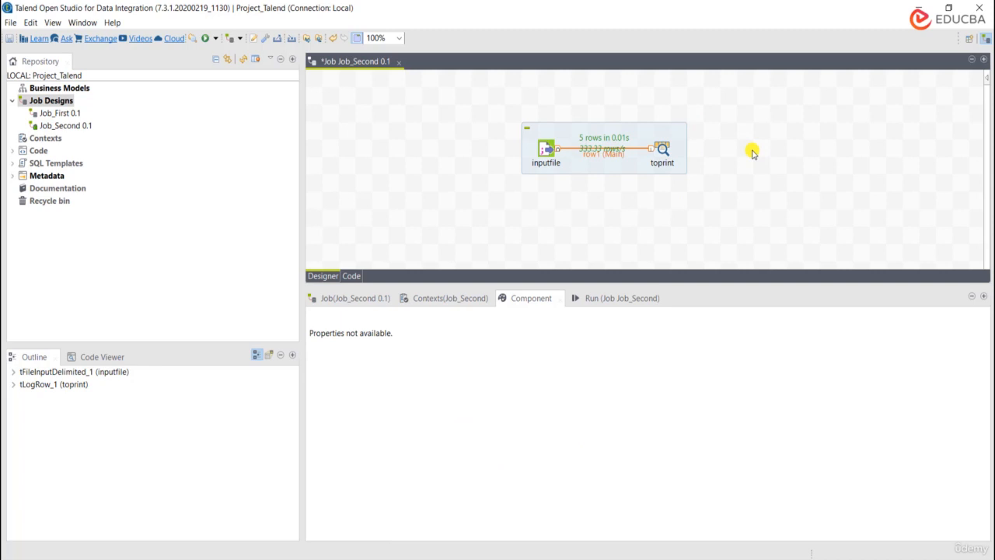
Step: Review the previous run's printed output for toprint, highlighting the age and name values in the second record
{"action": "left_click", "coordinate": [660, 150]}
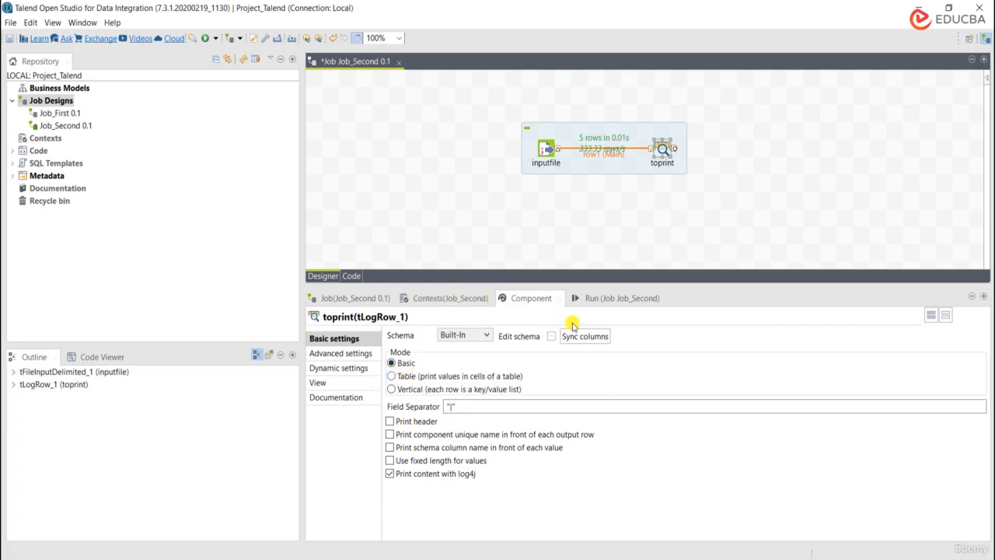
{"action": "left_click", "coordinate": [611, 302]}
{"action": "left_click", "coordinate": [426, 406]}
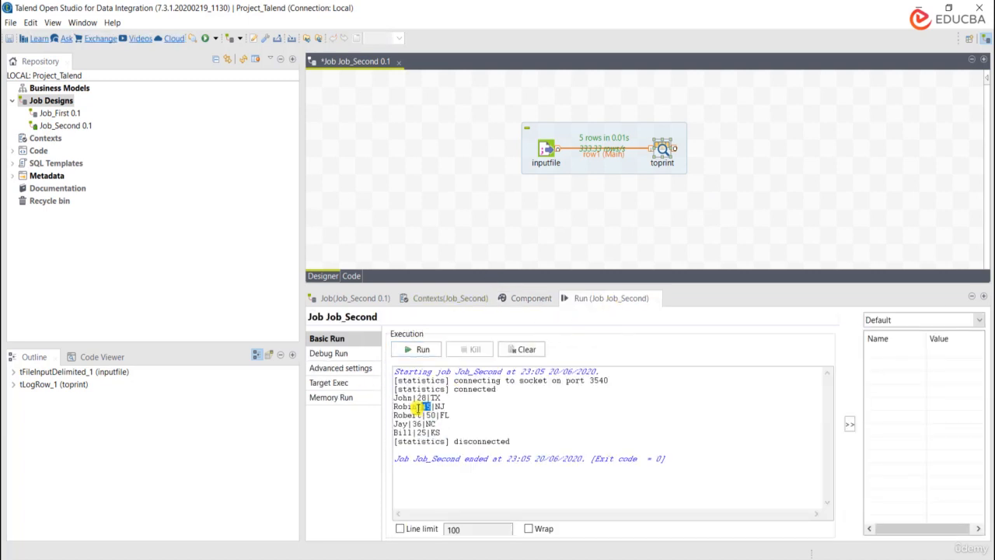
{"action": "double_click", "coordinate": [410, 406]}
Step: Set toprint's output mode to Table (print values in cells of a table) and rerun Job_Second with a cleared console
{"action": "left_click", "coordinate": [537, 298]}
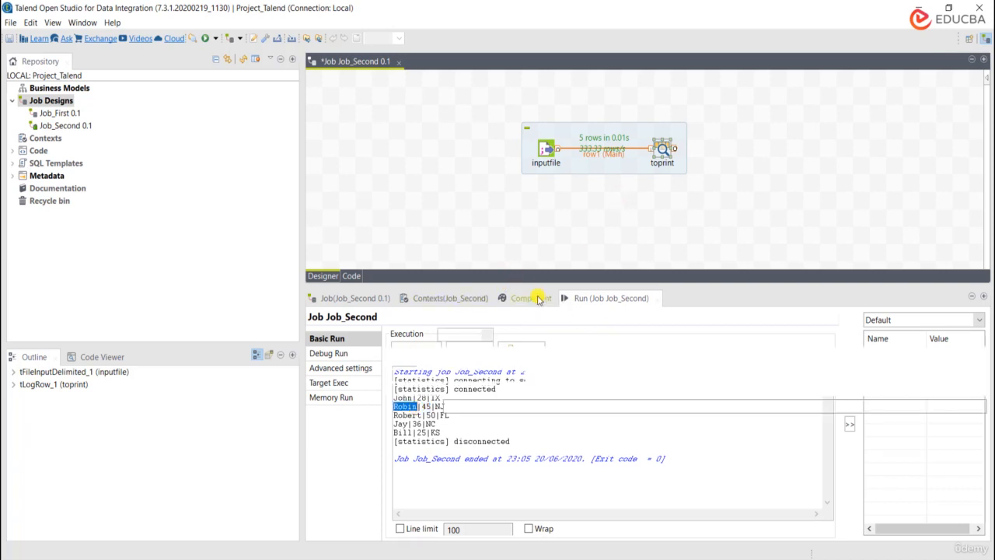
{"action": "left_click", "coordinate": [433, 375]}
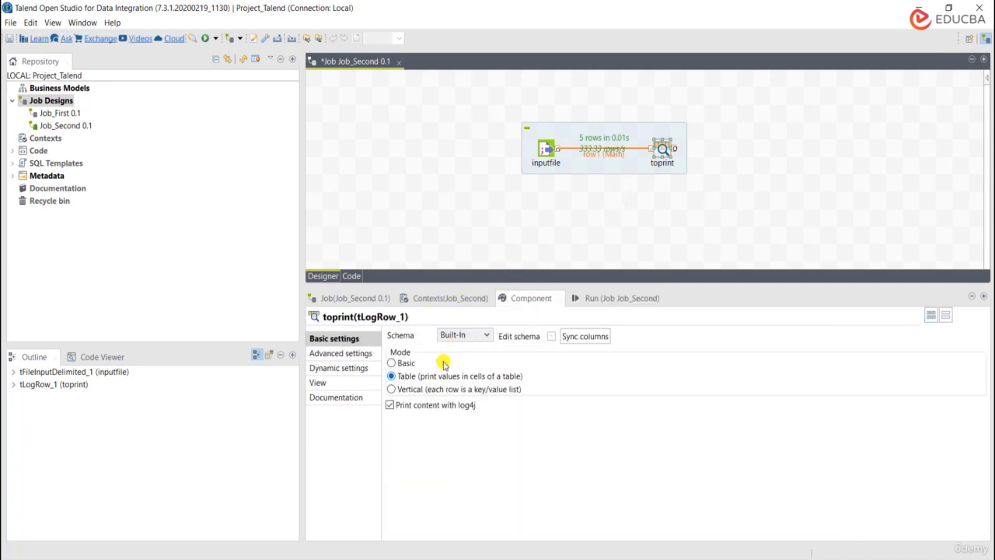
{"action": "left_click", "coordinate": [622, 298]}
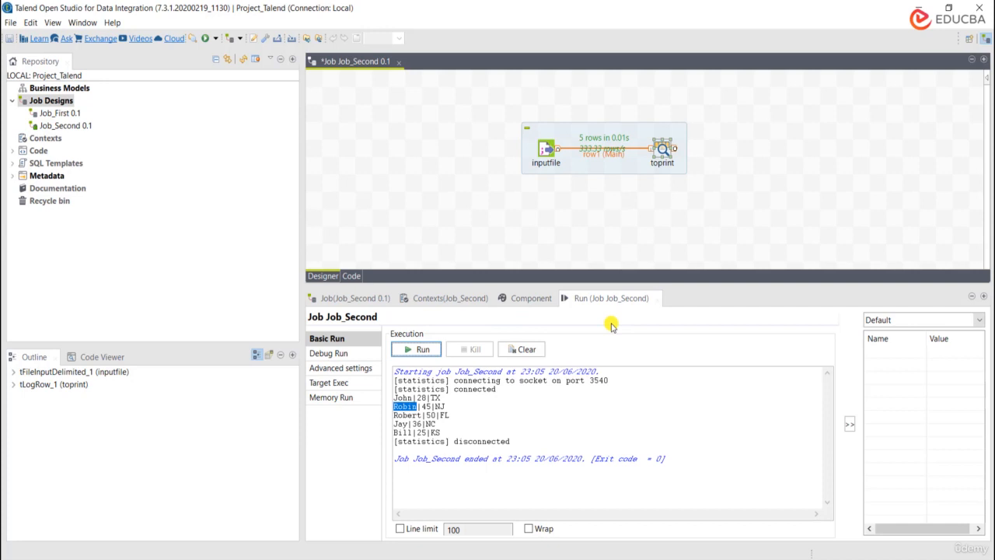
{"action": "left_click", "coordinate": [533, 352]}
{"action": "left_click", "coordinate": [426, 349]}
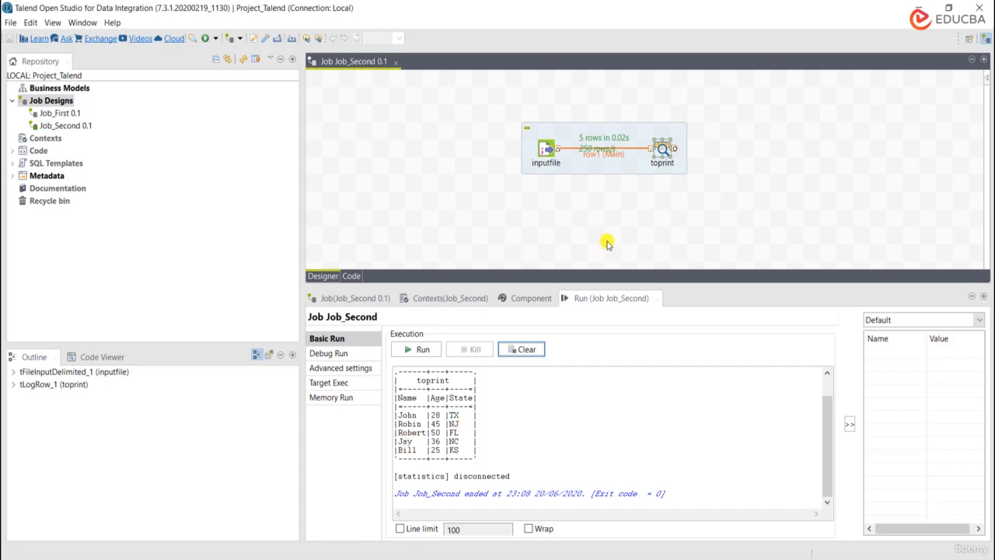
Step: Set toprint's output mode to Vertical (each row is a key/value list)
{"action": "left_click", "coordinate": [527, 299]}
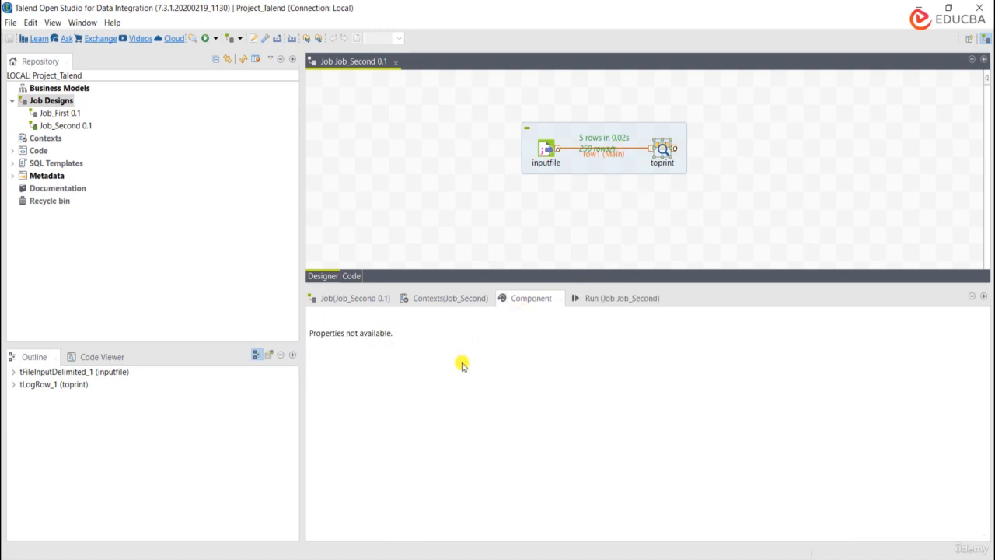
{"action": "left_click", "coordinate": [653, 159]}
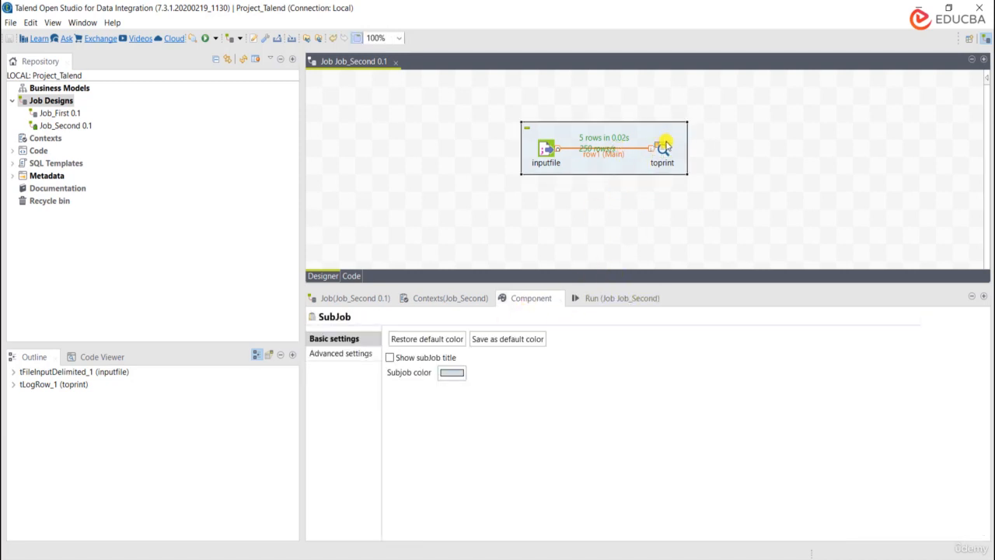
{"action": "left_click", "coordinate": [664, 146]}
{"action": "left_click", "coordinate": [420, 391]}
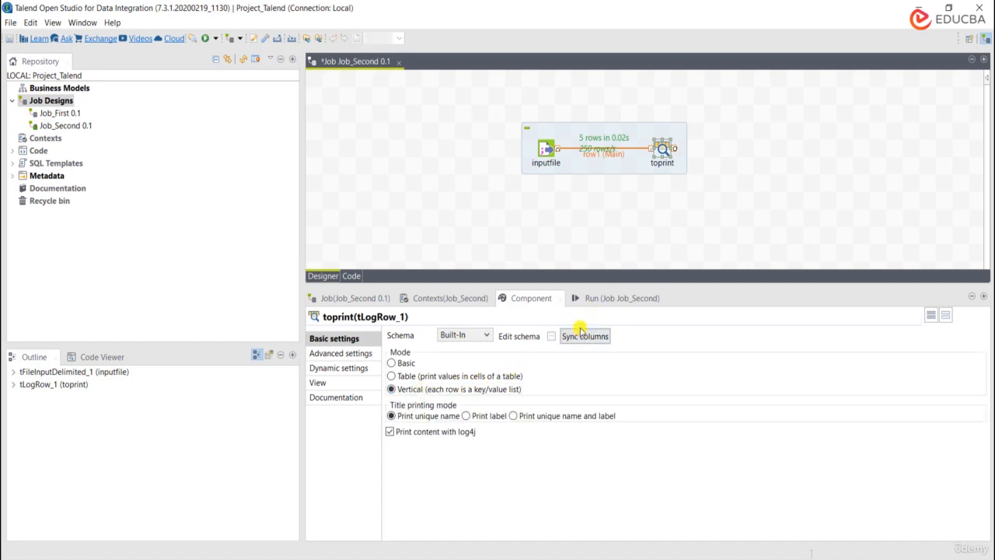
Step: Clear the previous console output and rerun Job_Second with toprint in Vertical mode
{"action": "left_click", "coordinate": [584, 298]}
{"action": "left_click", "coordinate": [519, 349]}
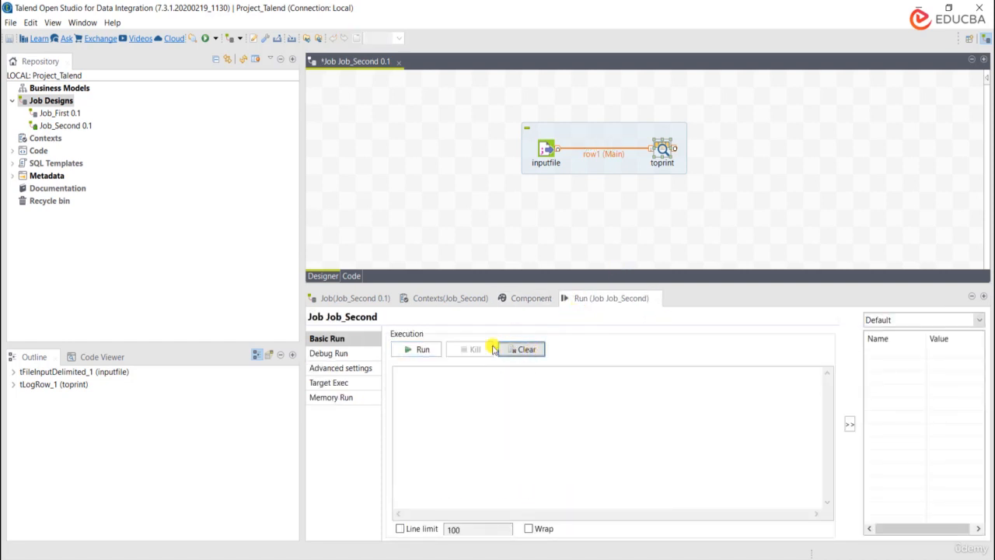
{"action": "left_click", "coordinate": [421, 349]}
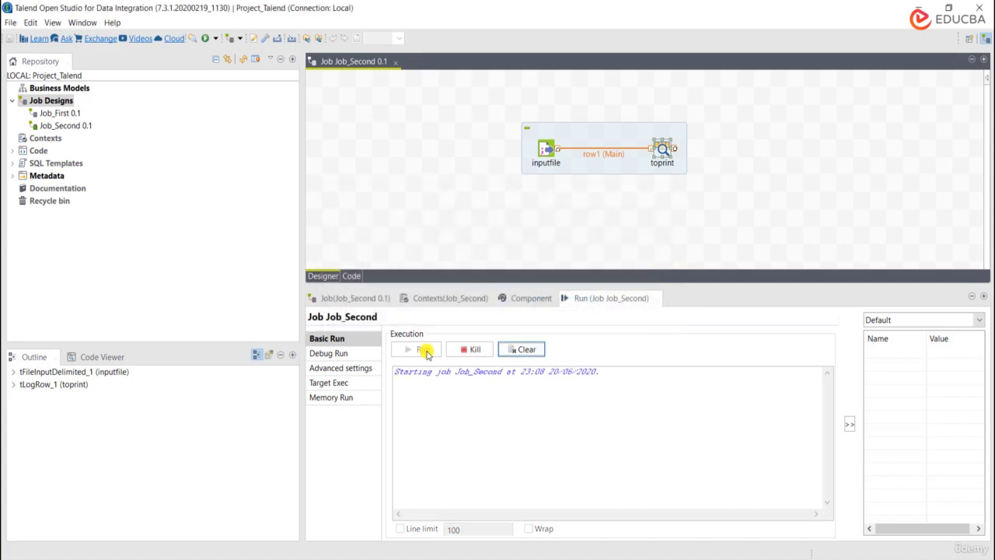
Step: Examine the key and value columns of the vertical output for the last record and the first record in the run console
{"action": "double_click", "coordinate": [409, 415]}
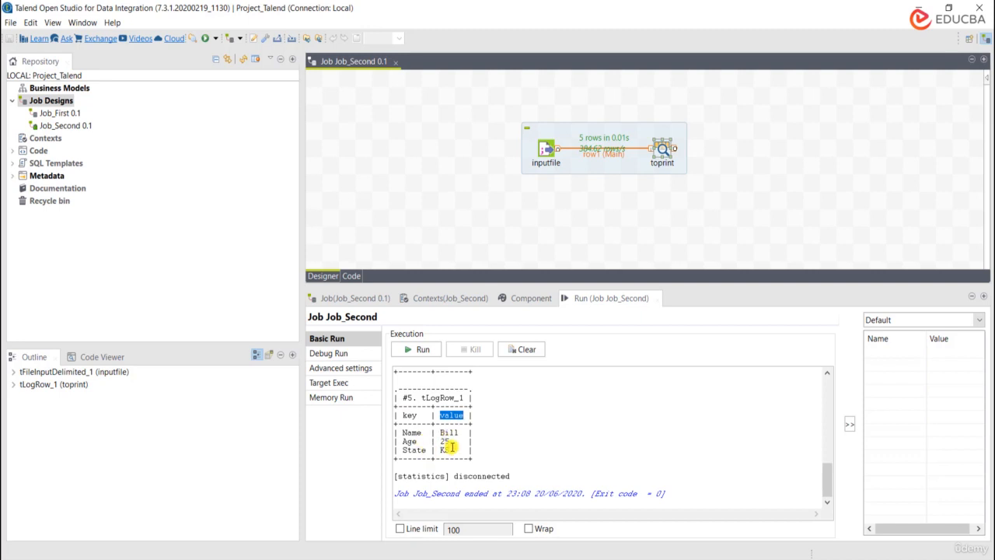
{"action": "left_click", "coordinate": [408, 439]}
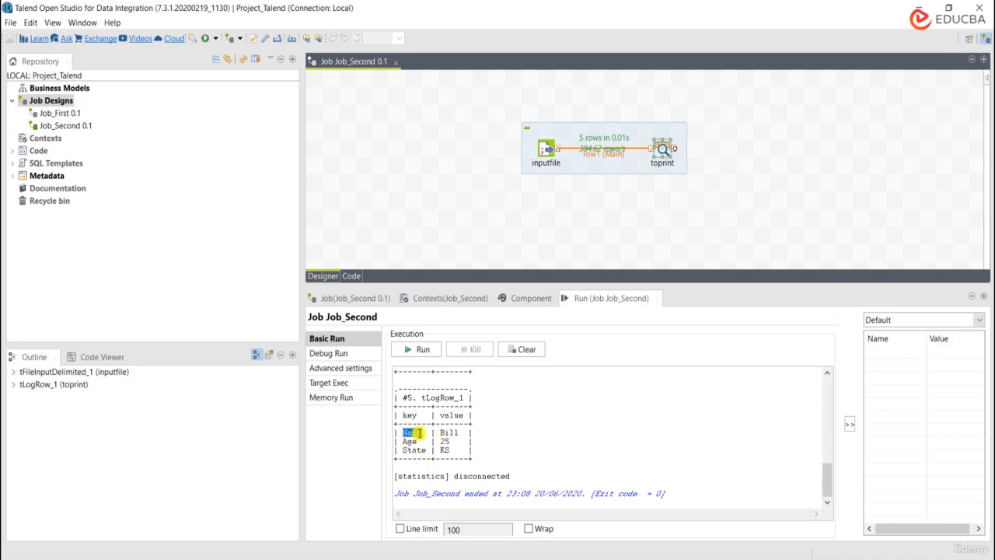
{"action": "double_click", "coordinate": [416, 443]}
{"action": "double_click", "coordinate": [418, 451]}
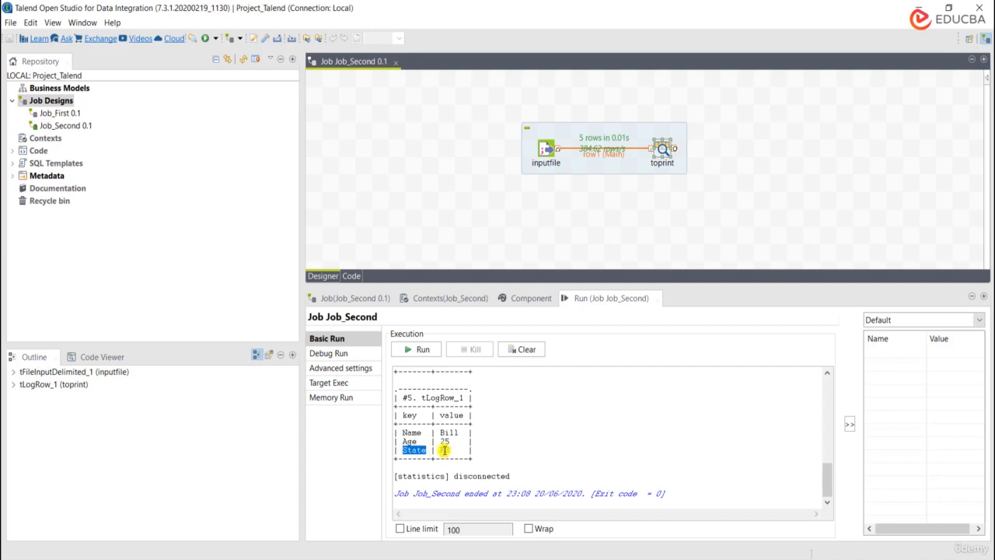
{"action": "double_click", "coordinate": [445, 450]}
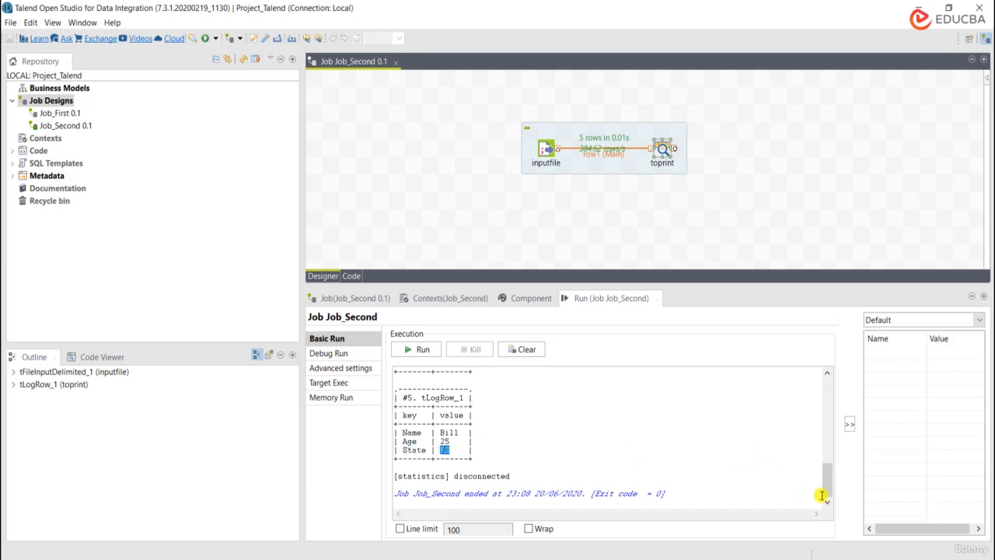
{"action": "left_click_drag", "start_coordinate": [826, 491], "coordinate": [818, 395]}
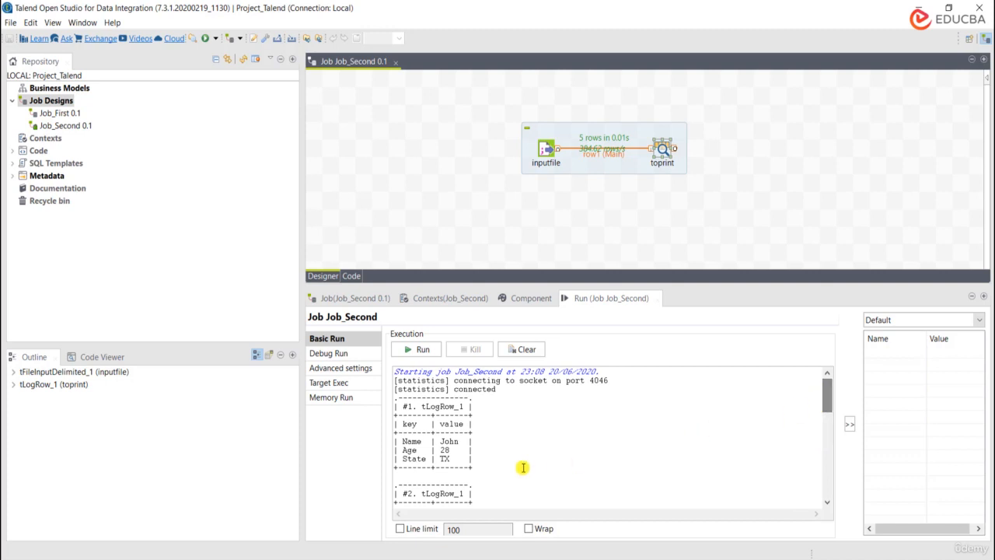
{"action": "double_click", "coordinate": [412, 441]}
{"action": "double_click", "coordinate": [458, 426]}
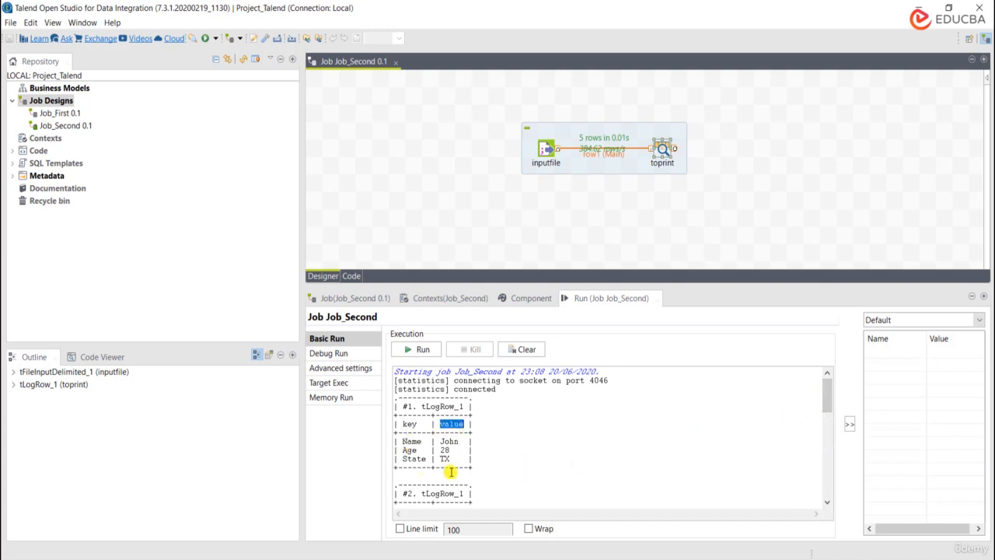
{"action": "left_click", "coordinate": [450, 472]}
{"action": "double_click", "coordinate": [453, 424]}
Step: Switch toprint back to Table mode (print values in cells of a table), clear the console and rerun Job_Second
{"action": "left_click", "coordinate": [534, 297]}
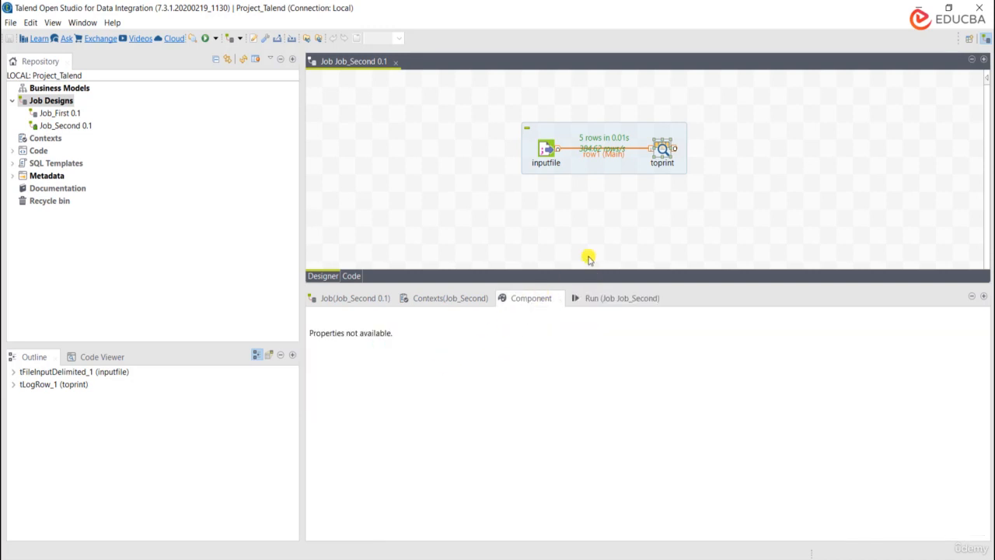
{"action": "left_click", "coordinate": [663, 148]}
{"action": "left_click", "coordinate": [413, 375]}
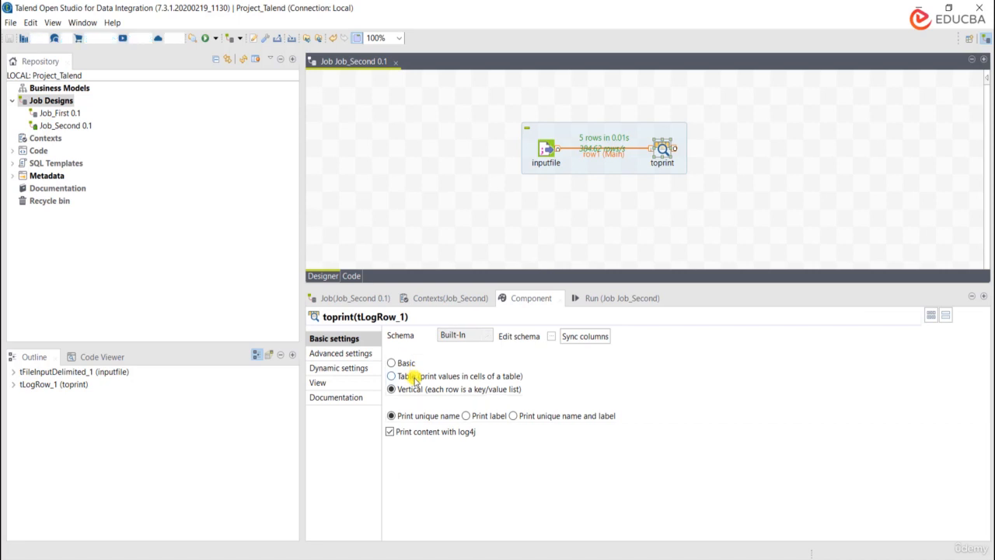
{"action": "left_click", "coordinate": [605, 304]}
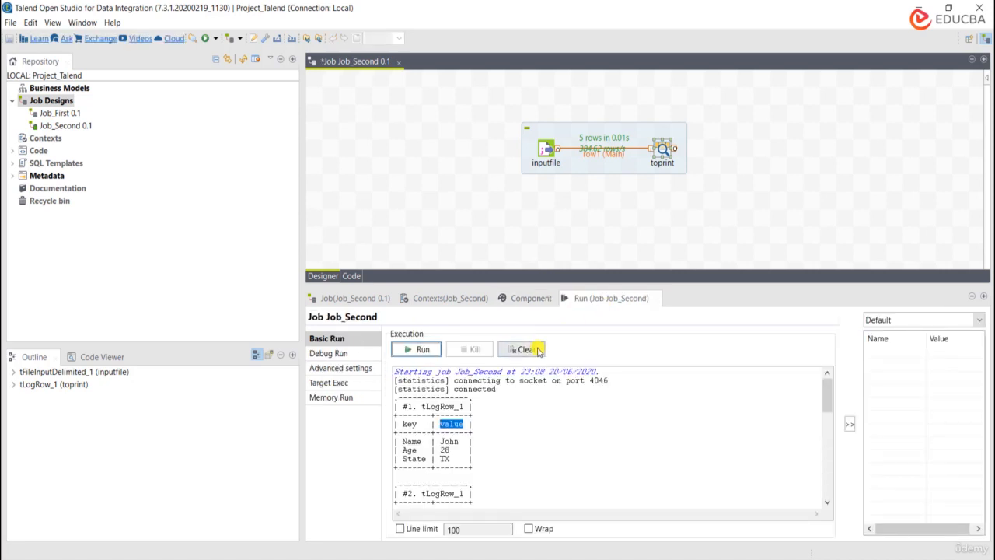
{"action": "left_click", "coordinate": [522, 349]}
{"action": "left_click", "coordinate": [427, 349]}
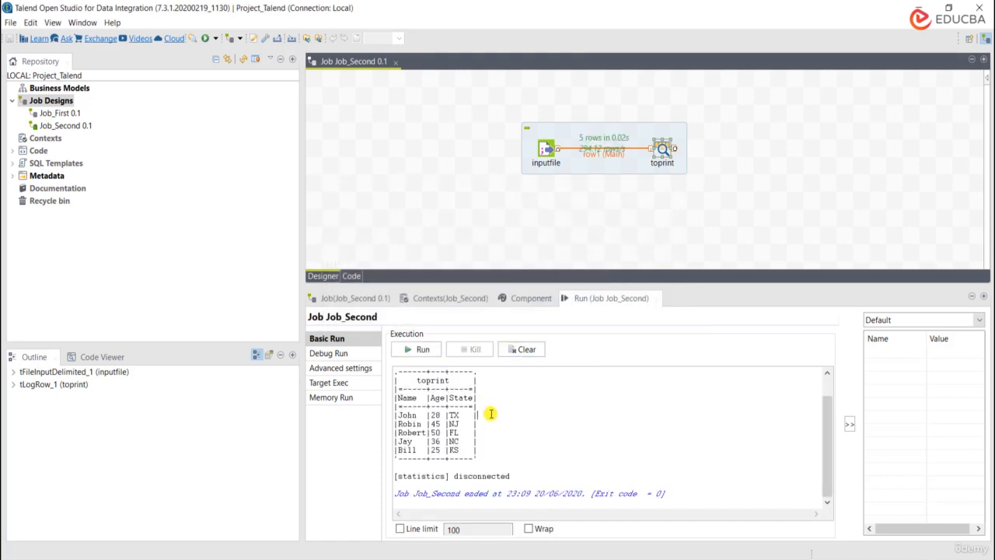
{"action": "left_click", "coordinate": [490, 413]}
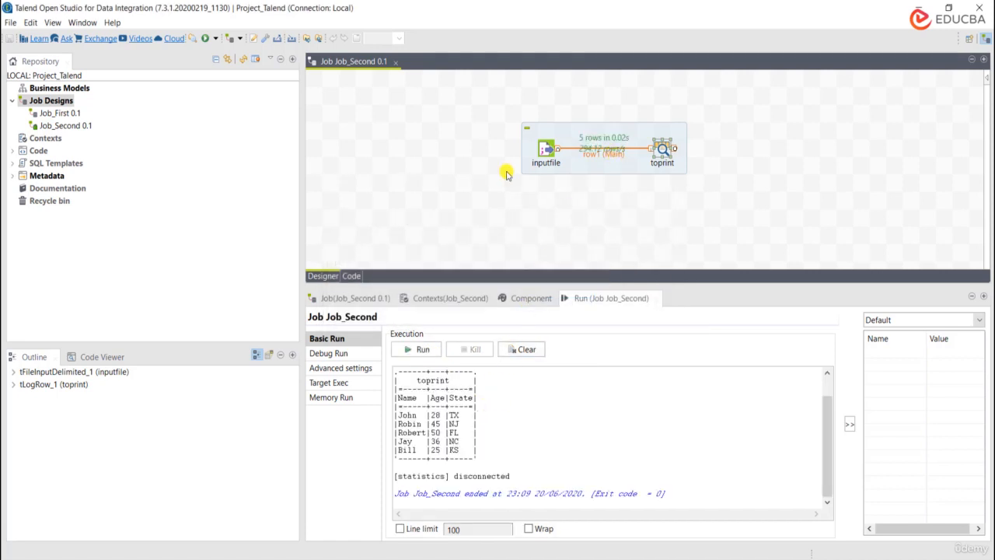